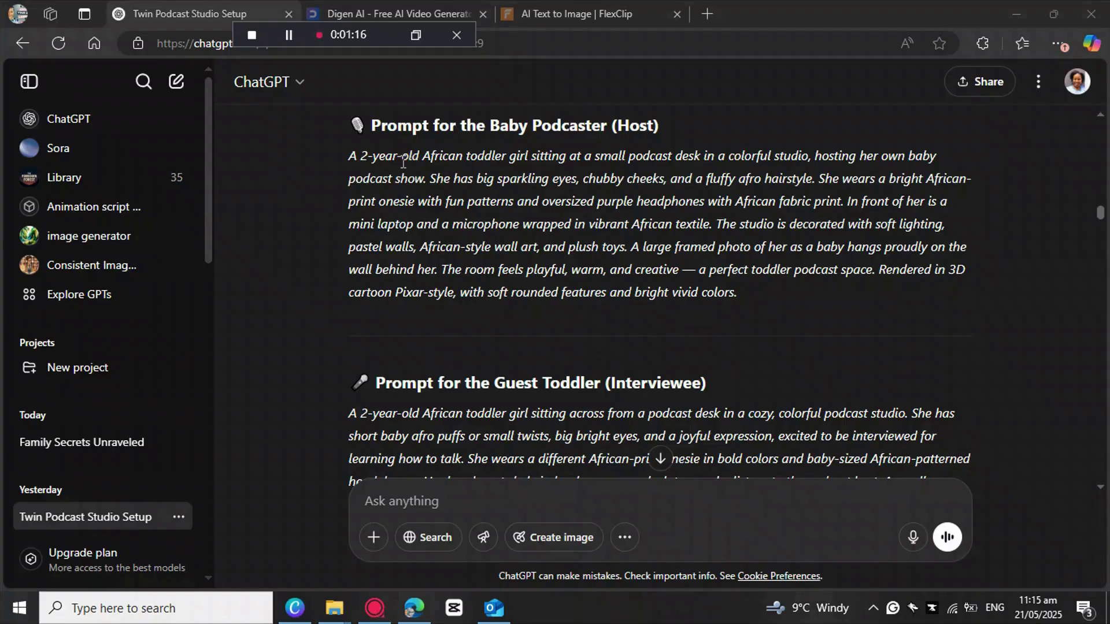
- Copy the full Baby Podcaster (Host) prompt from ChatGPT and switch to FlexClip's AI Text to Image page
drag(742, 296, 338, 162)
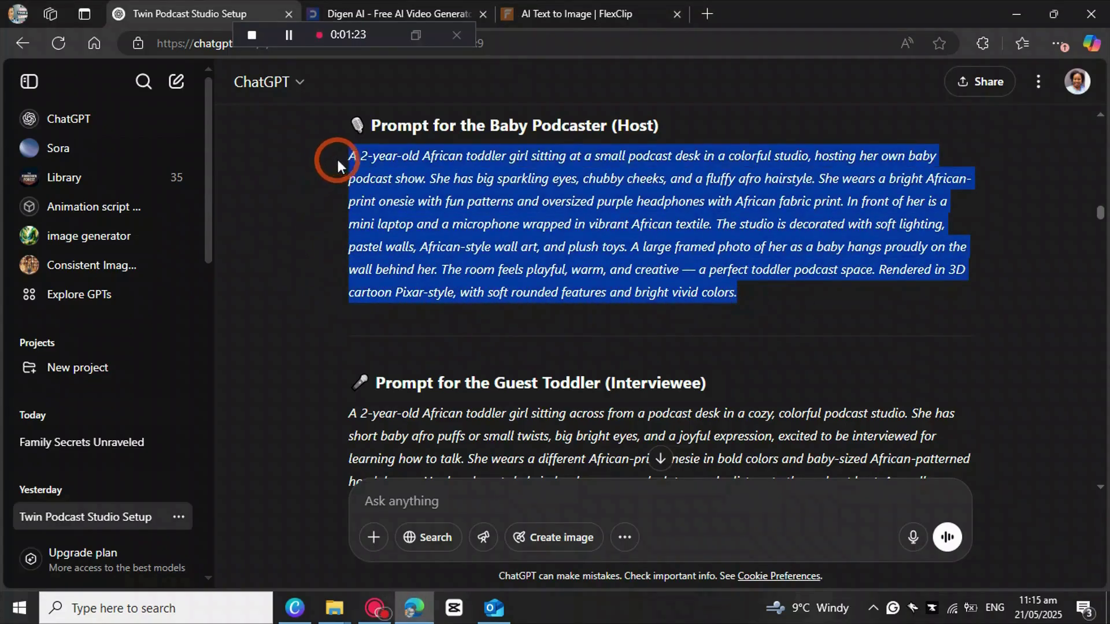
click(377, 149)
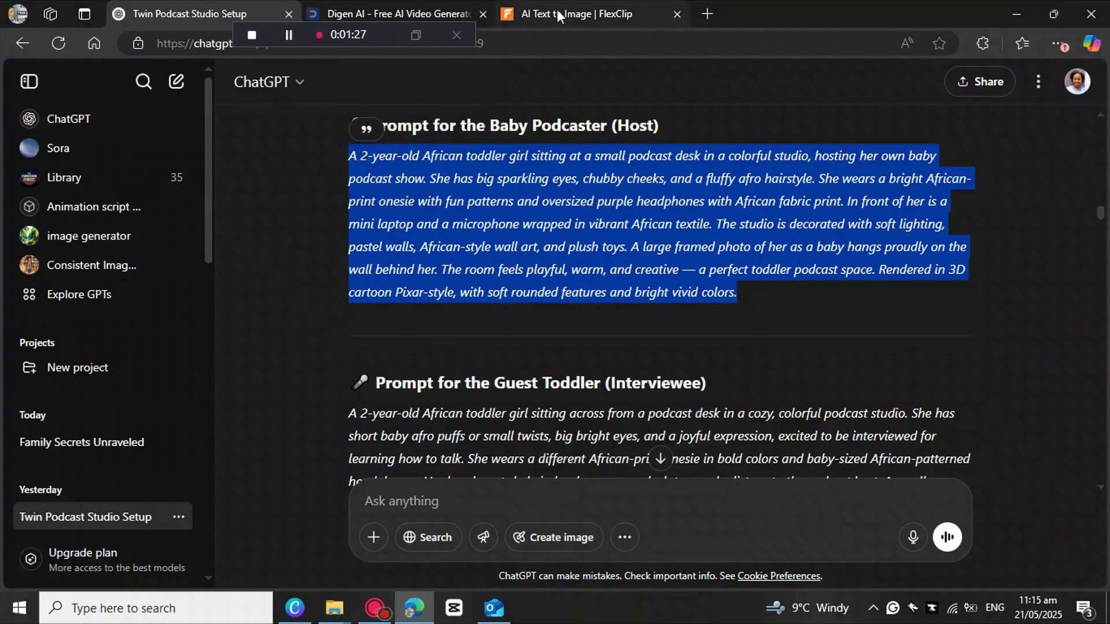
click(556, 10)
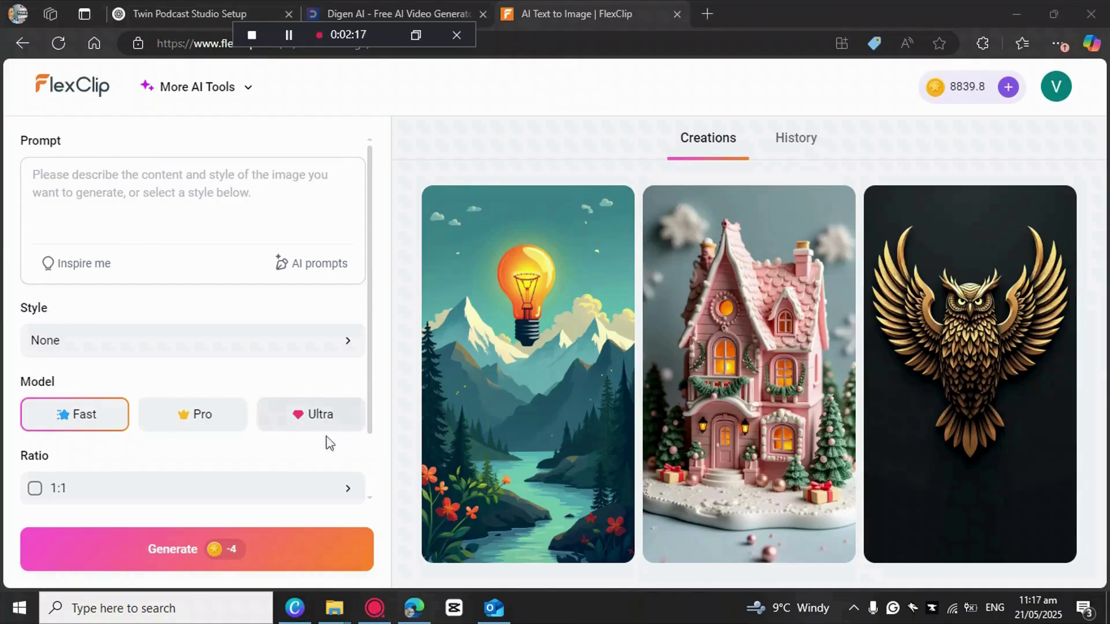
- Choose the Ultra model and paste the copied host prompt as the image description
click(314, 420)
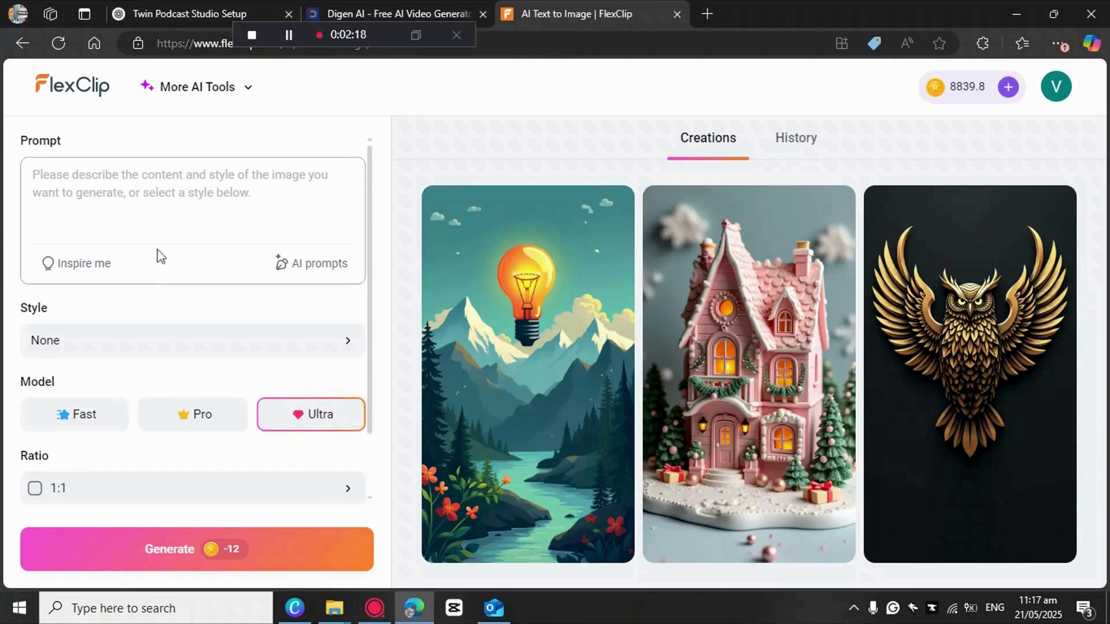
click(54, 183)
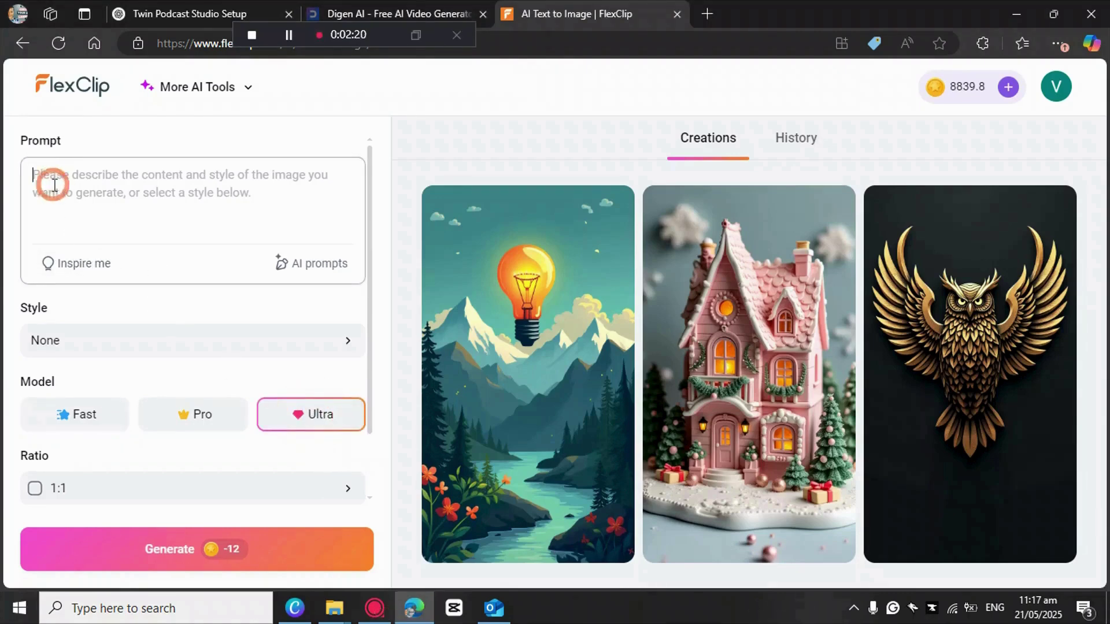
right_click(54, 184)
click(88, 311)
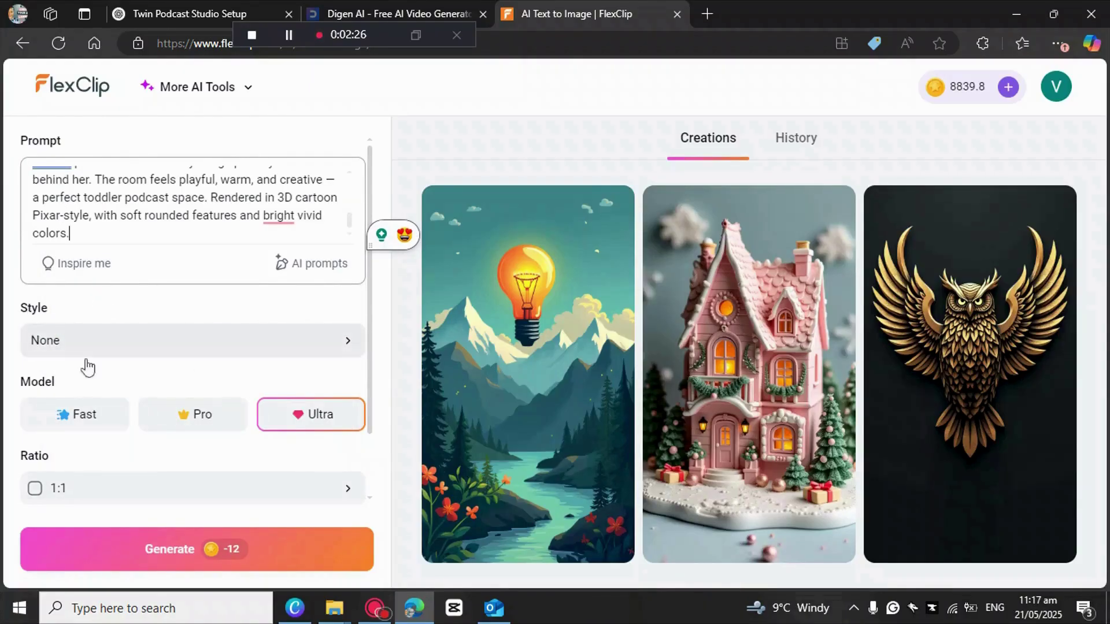
- Set the ratio to 16:9 and the image count to 1, and generate the podcast host image
scroll(154, 463, down, 2)
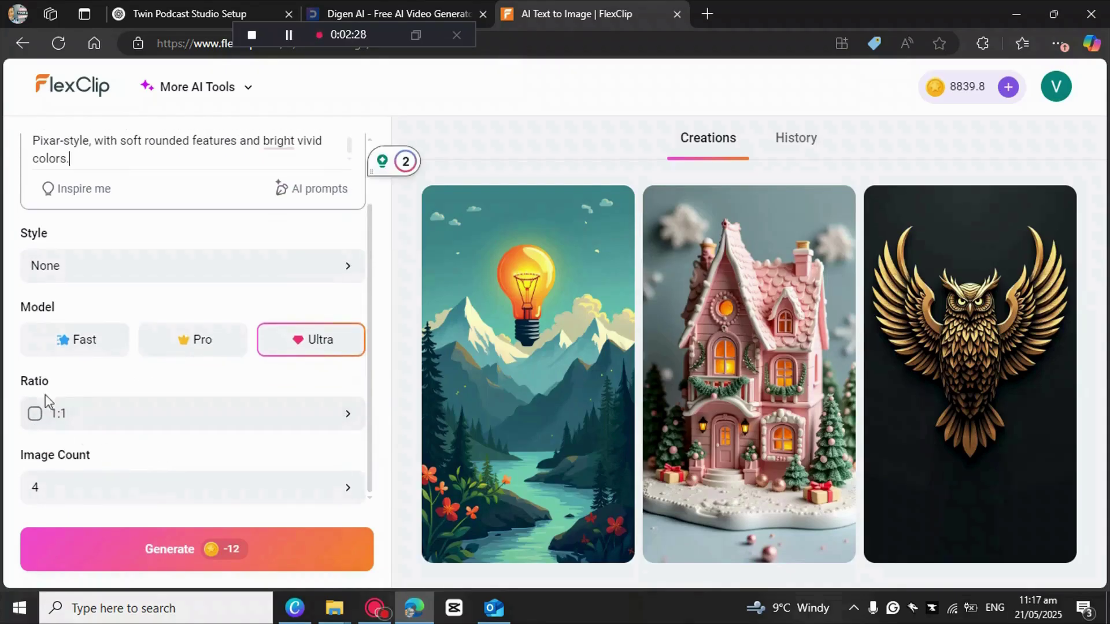
click(340, 417)
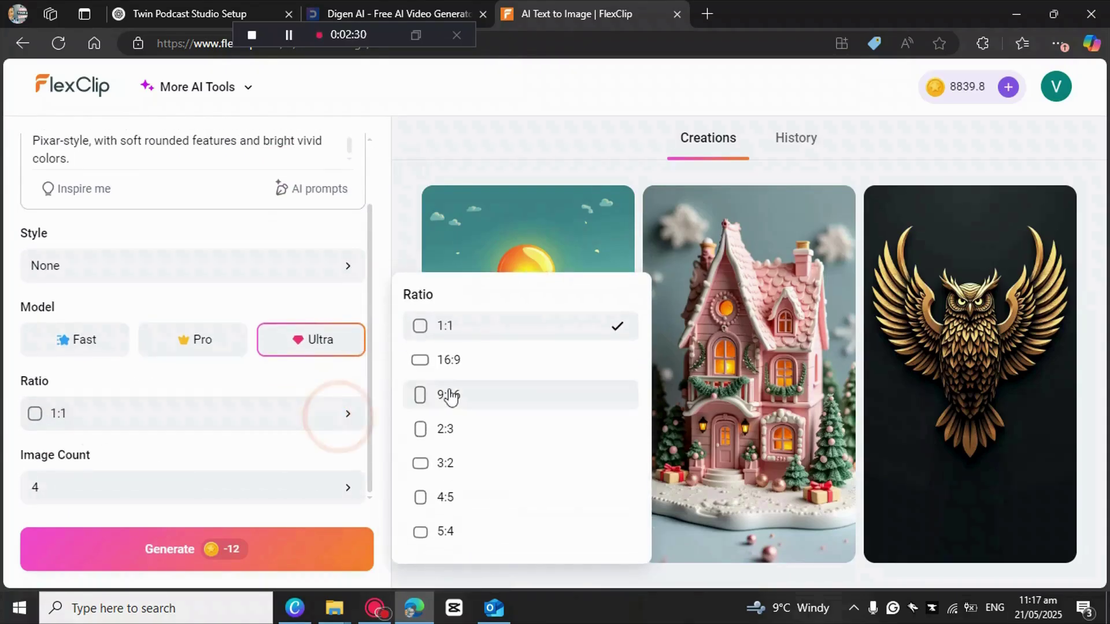
click(447, 363)
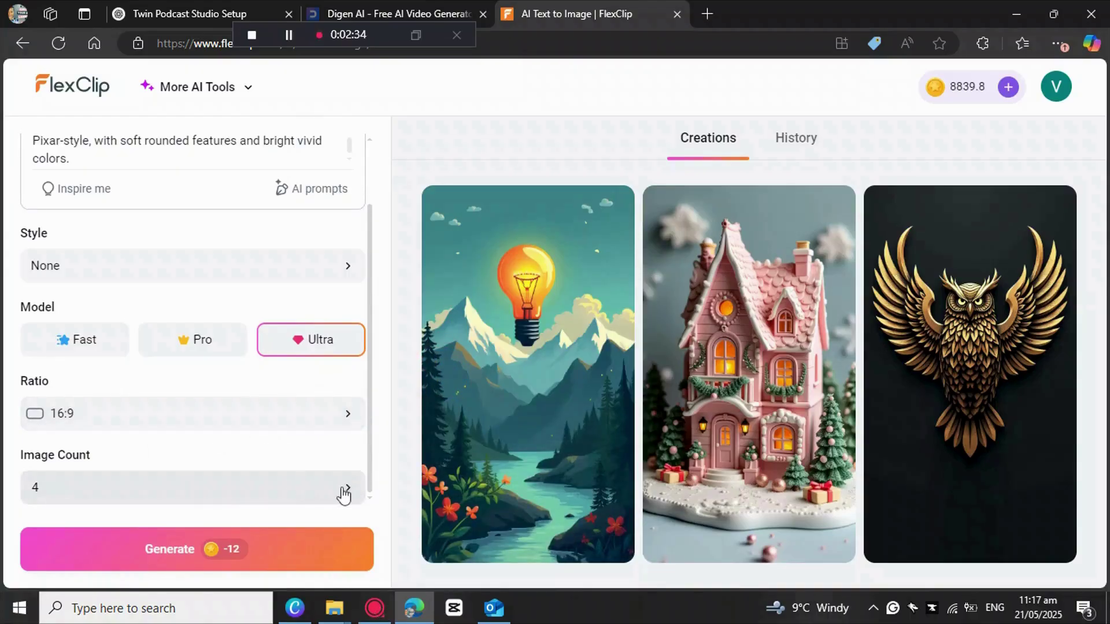
click(344, 493)
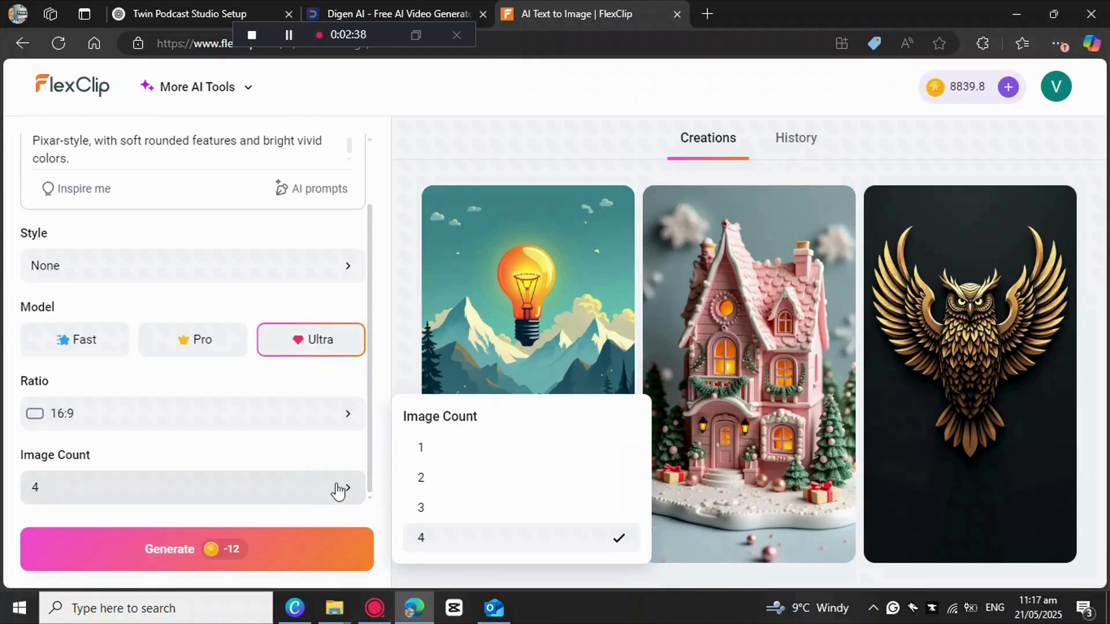
click(416, 450)
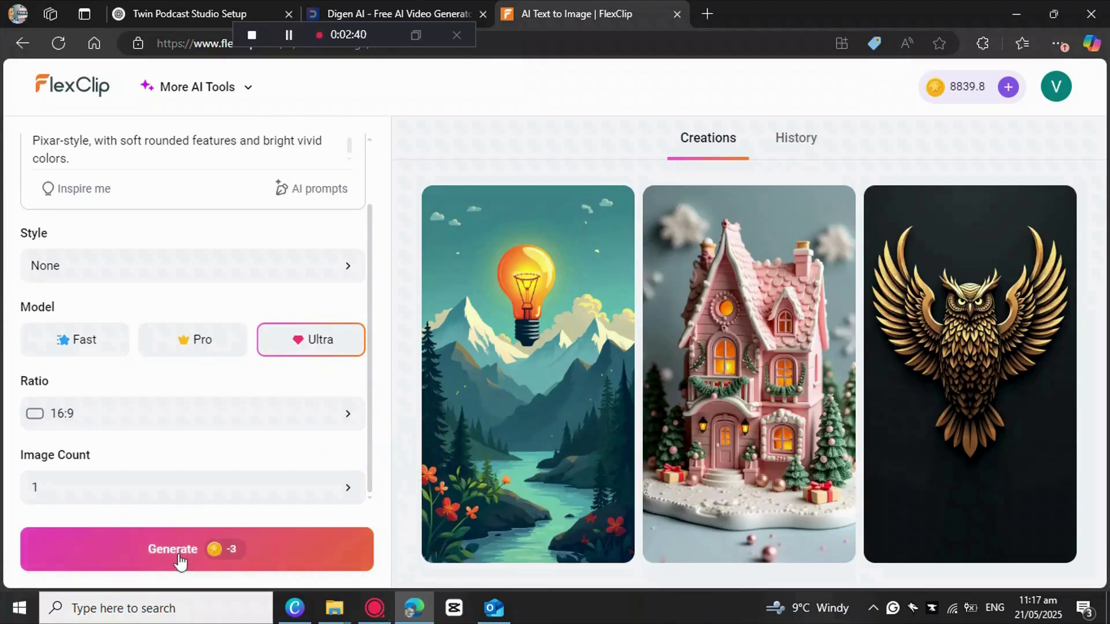
click(179, 558)
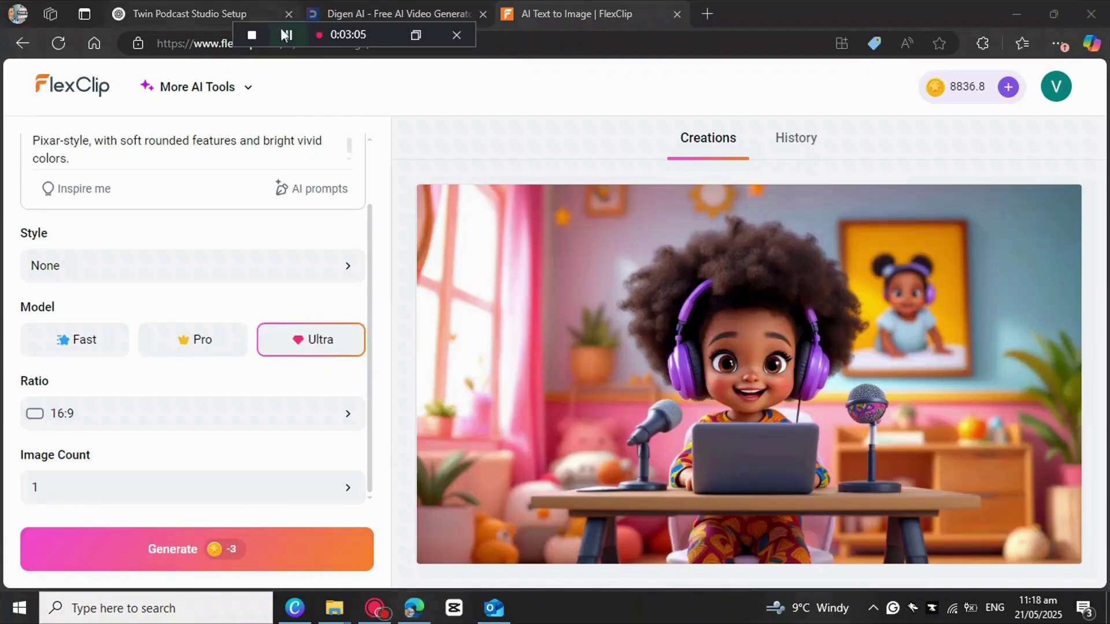
- Download the generated podcast host image and dismiss the list of downloads
mouse_move(746, 395)
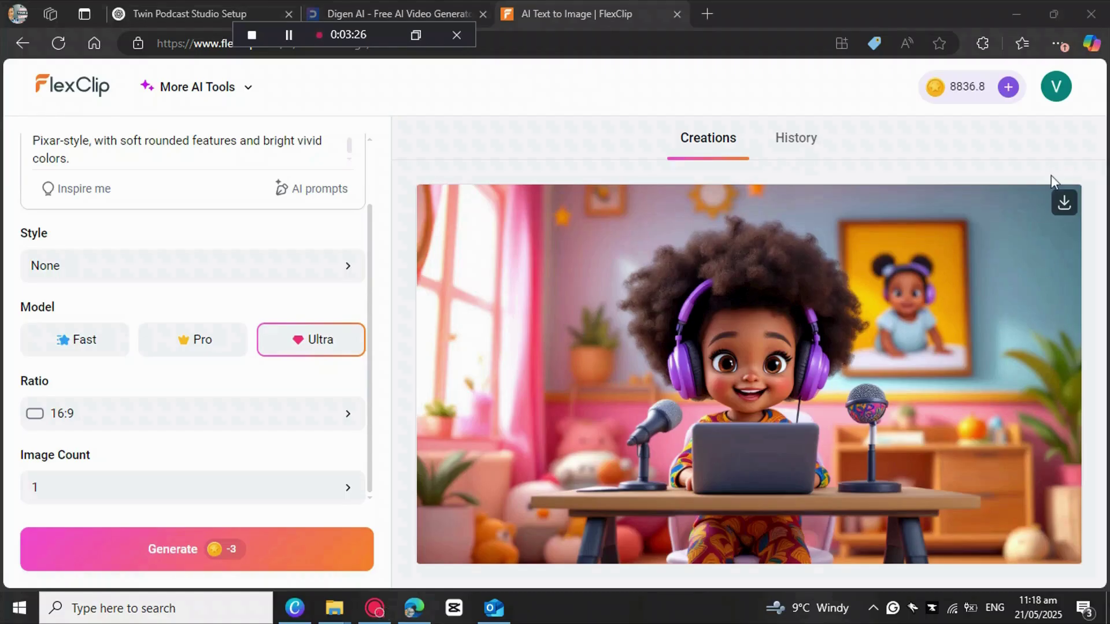
click(1063, 205)
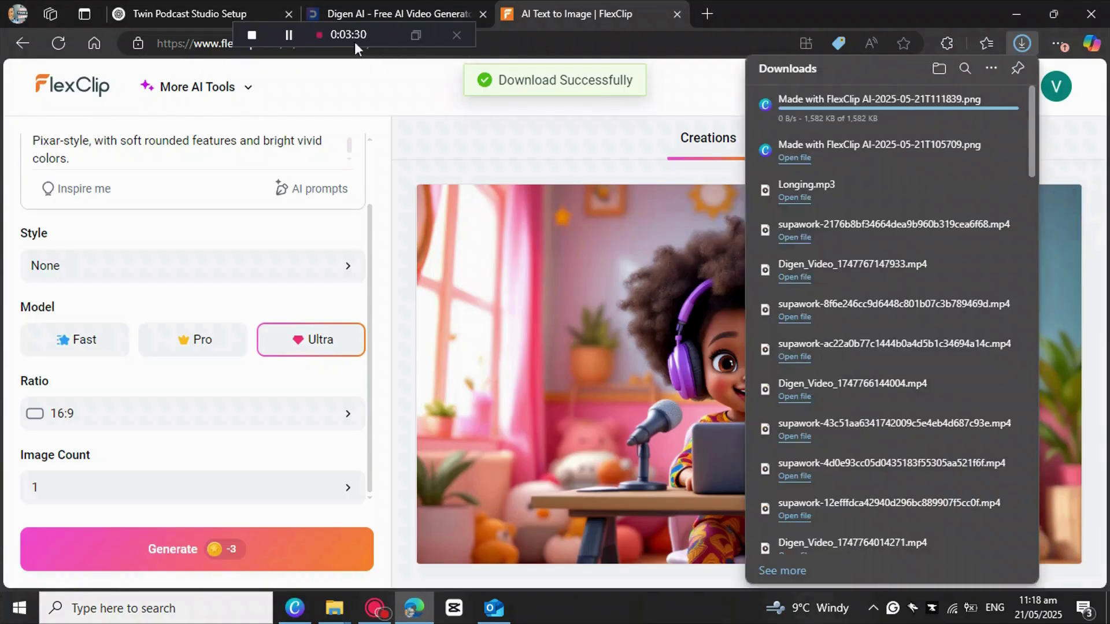
click(290, 36)
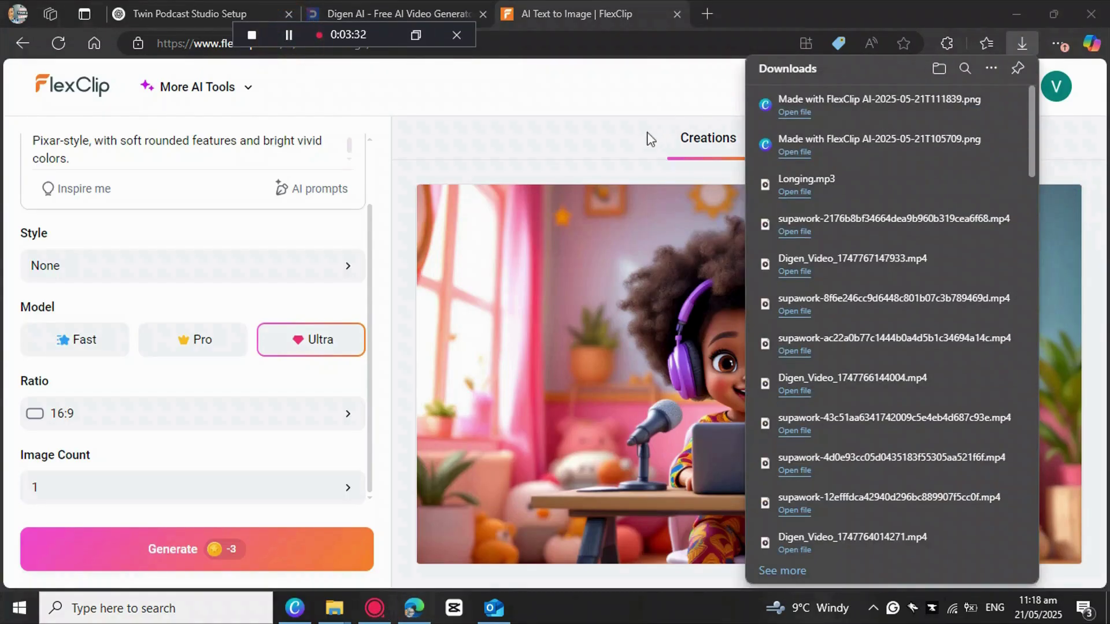
click(576, 100)
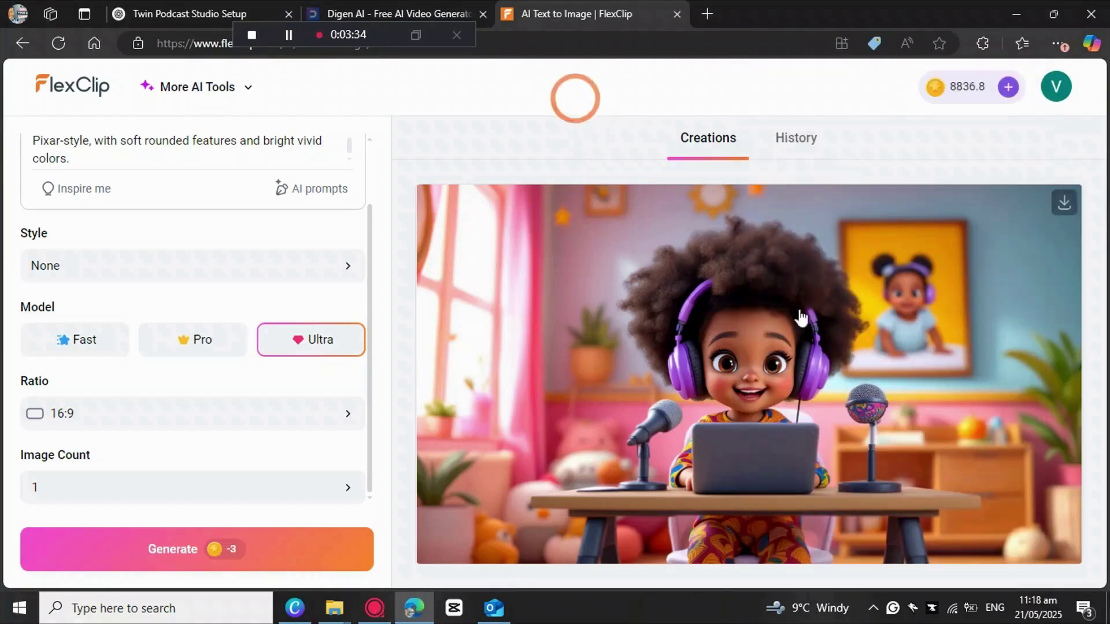
- Switch back to ChatGPT and copy the full Guest Toddler (Interviewee) prompt
click(172, 12)
scroll(577, 356, down, 3)
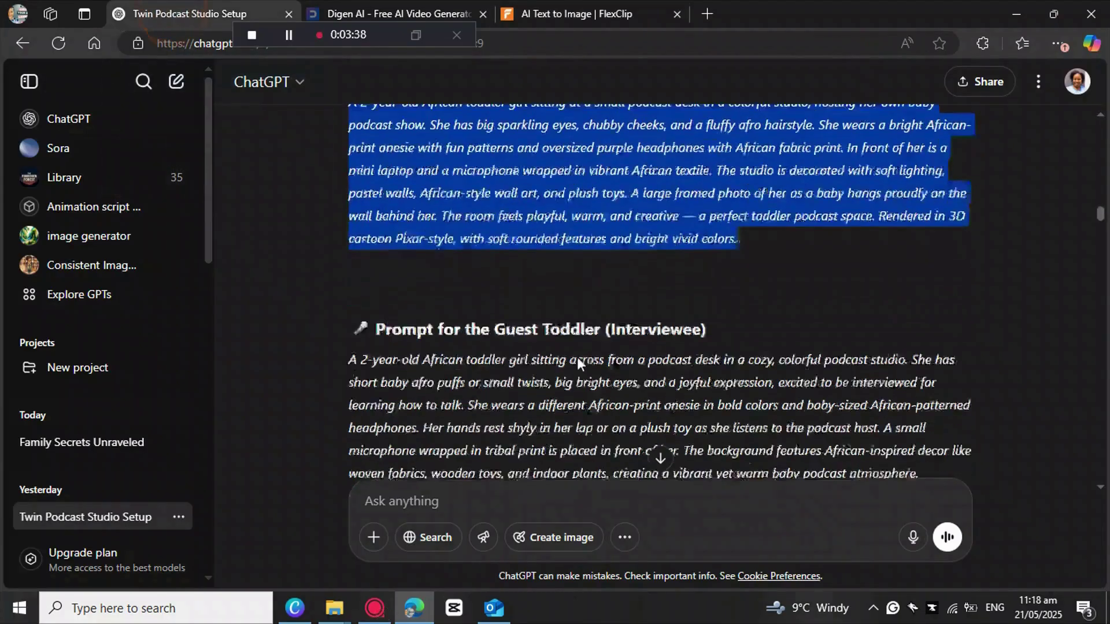
drag(772, 388, 358, 255)
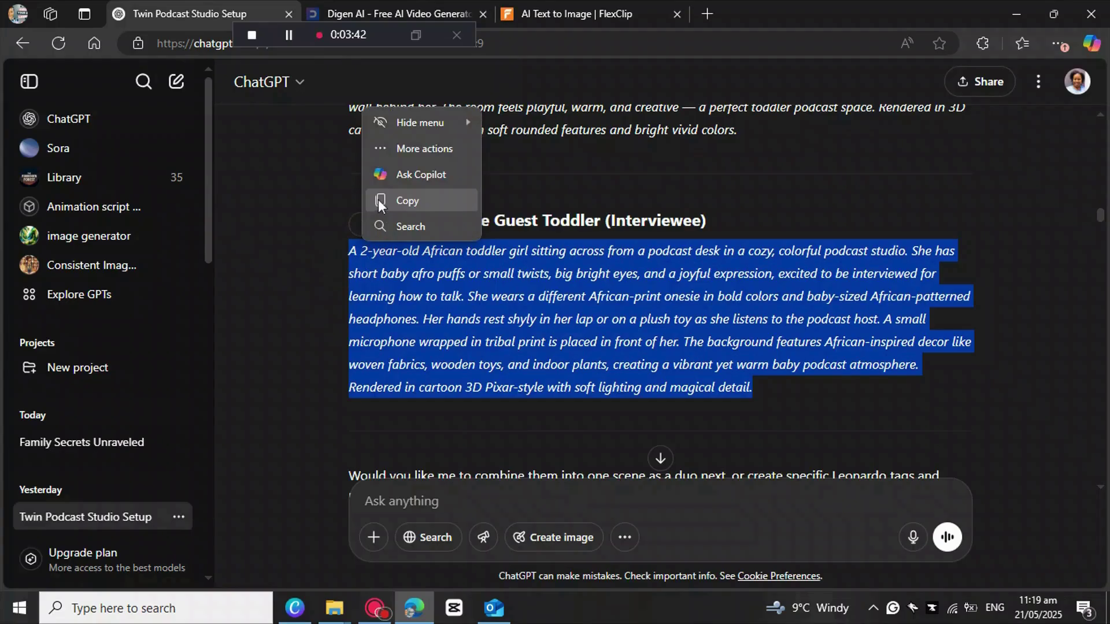
click(378, 199)
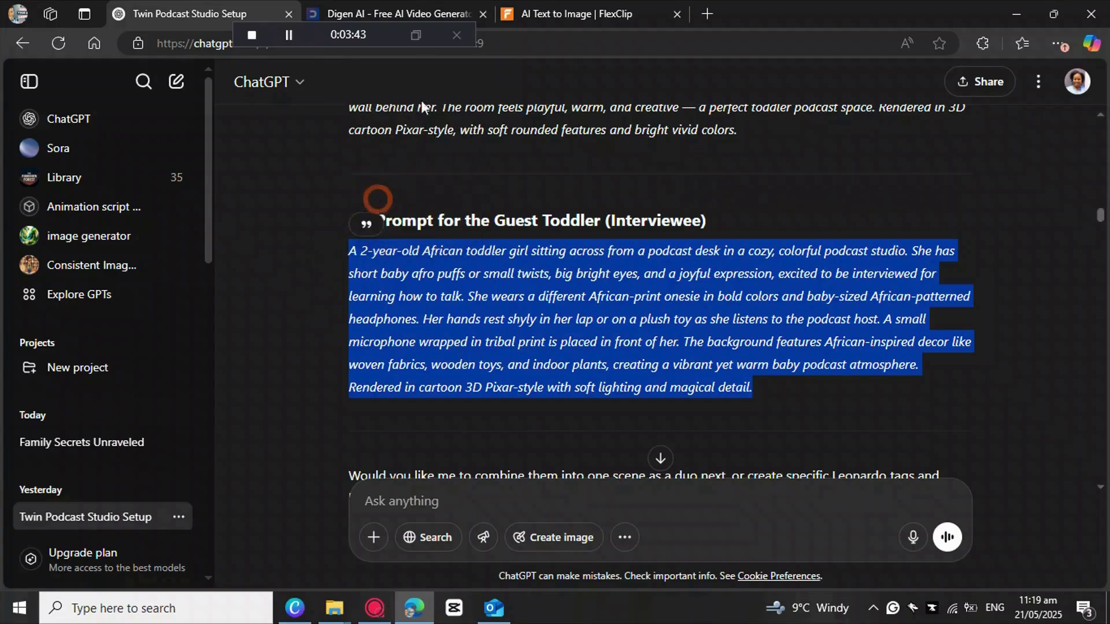
- Return to FlexClip and replace the host prompt with the copied Guest Toddler prompt
click(534, 14)
click(238, 208)
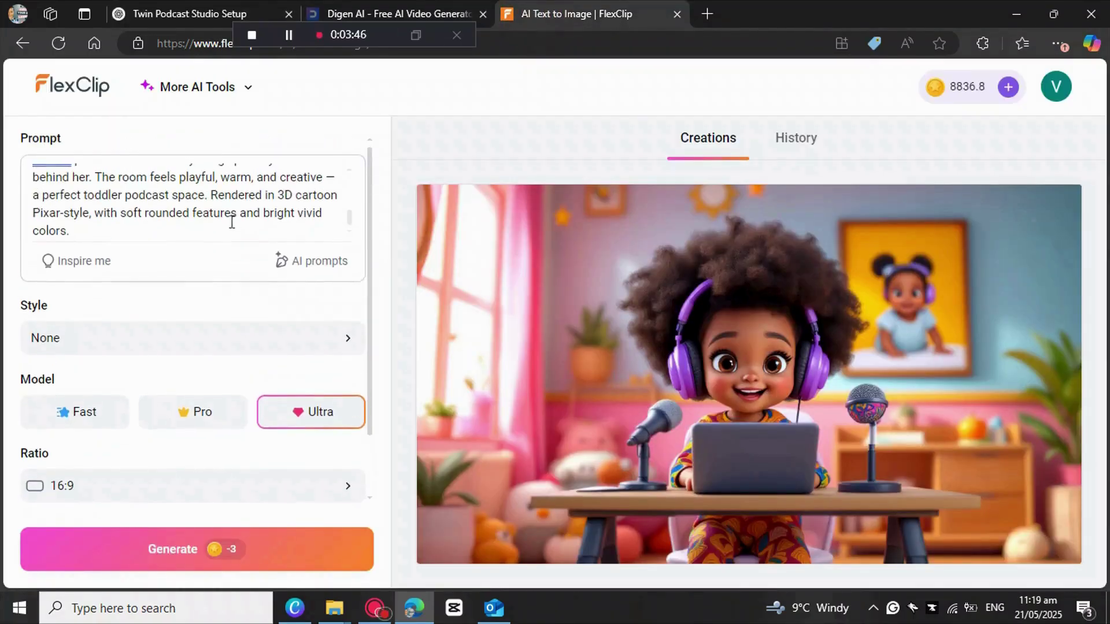
drag(91, 238, 28, 180)
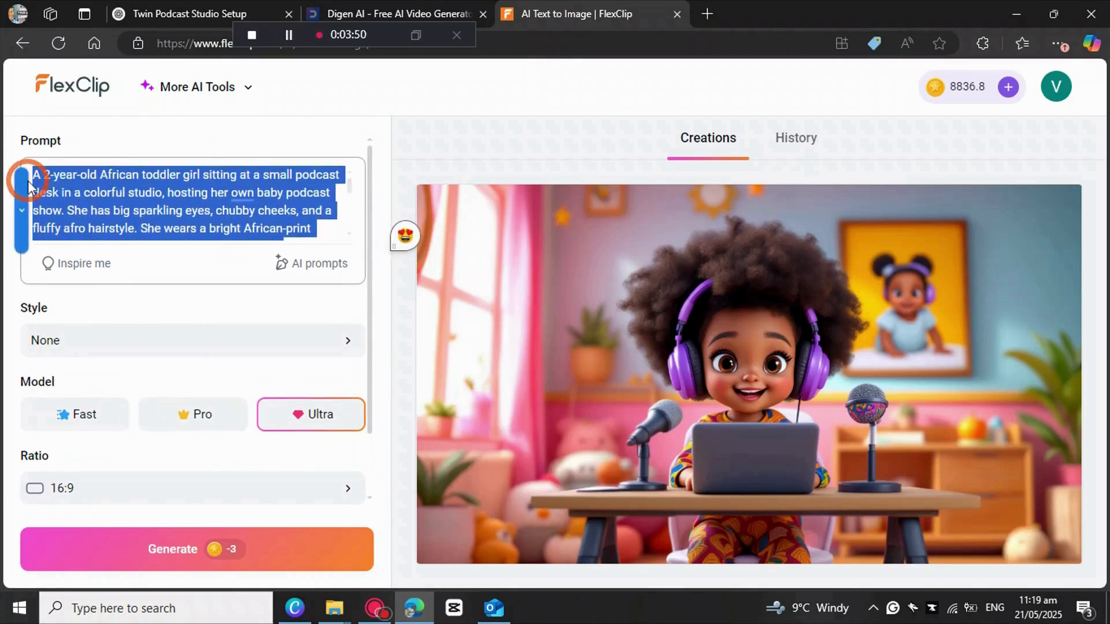
key(BackSpace)
right_click(58, 183)
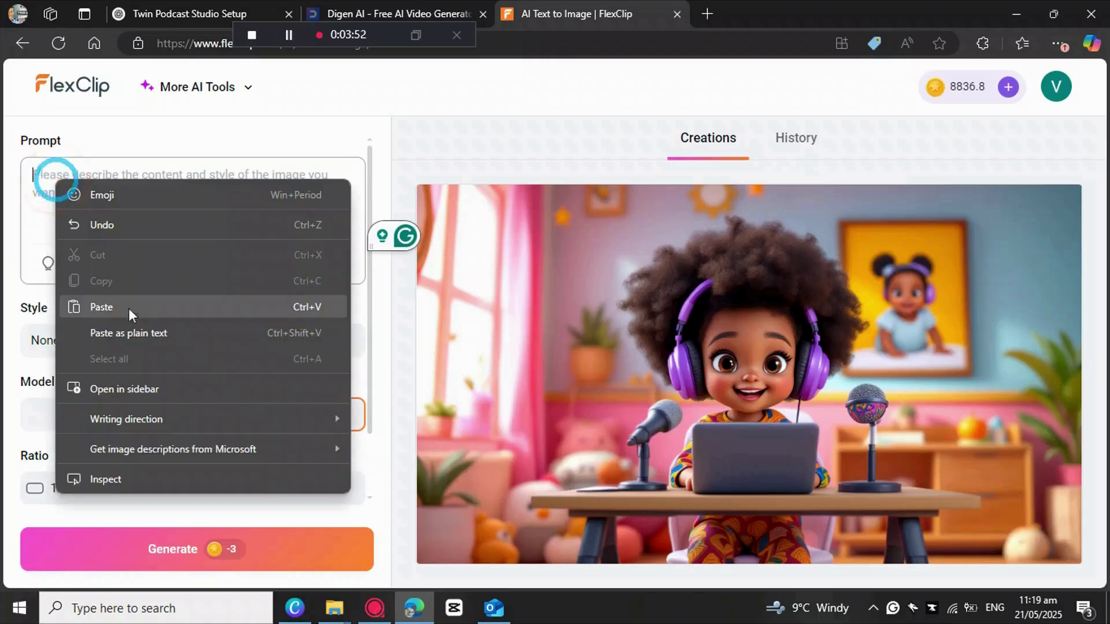
click(102, 307)
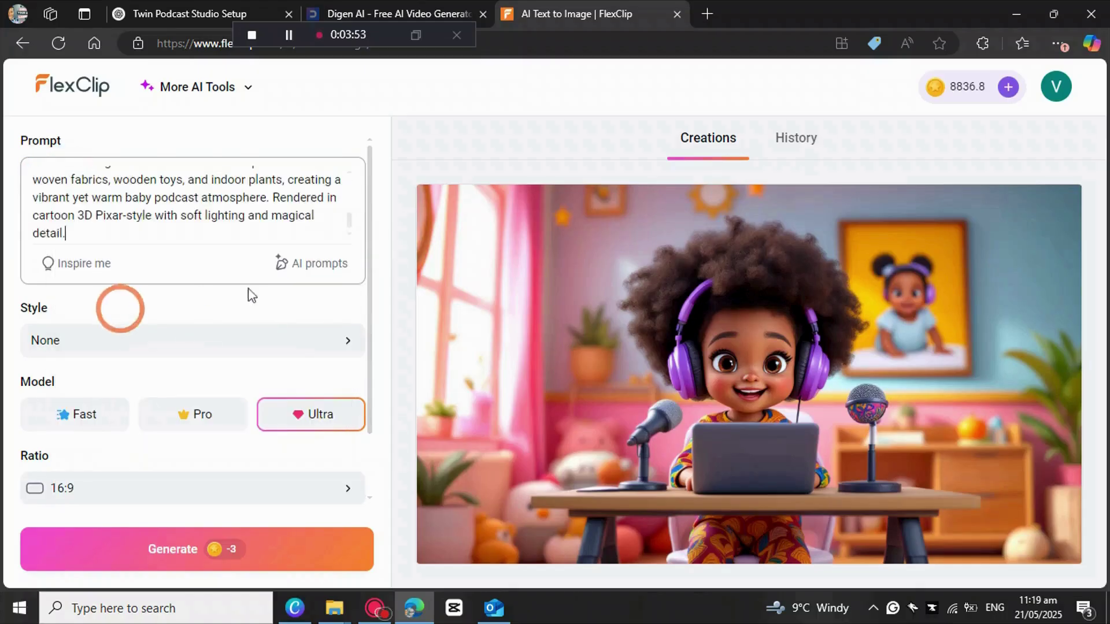
- Generate the guest toddler image and download it
click(230, 554)
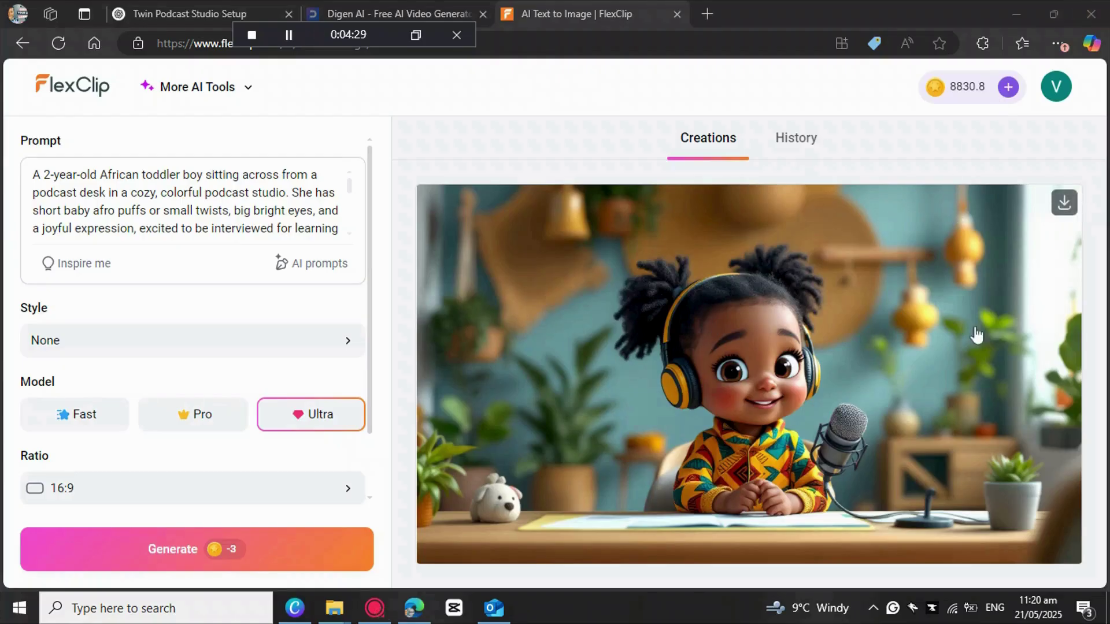
click(1065, 207)
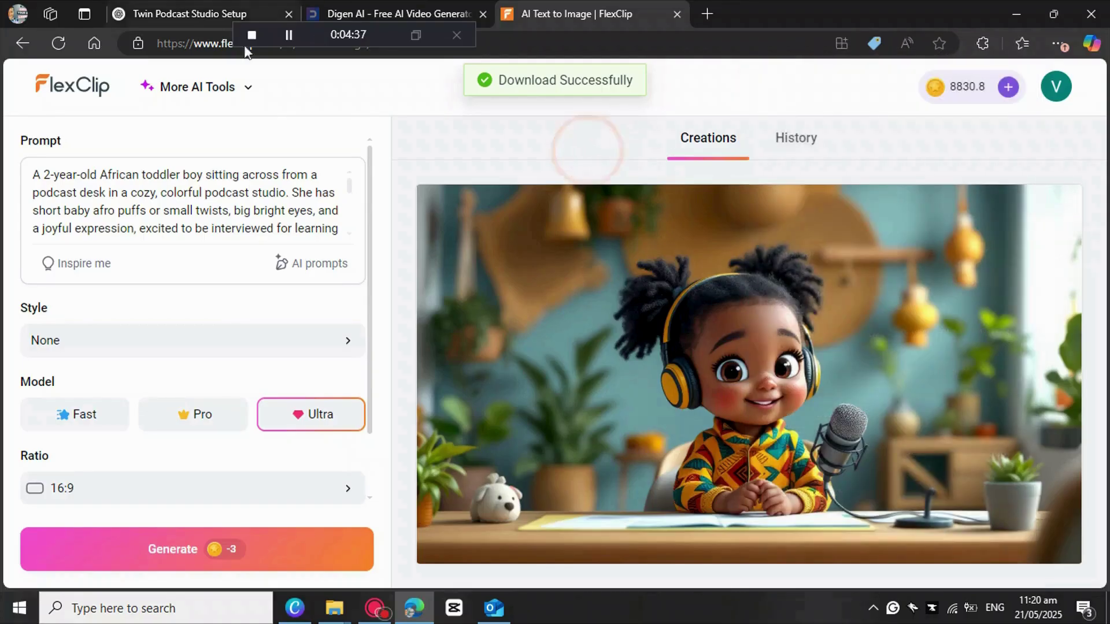
click(288, 36)
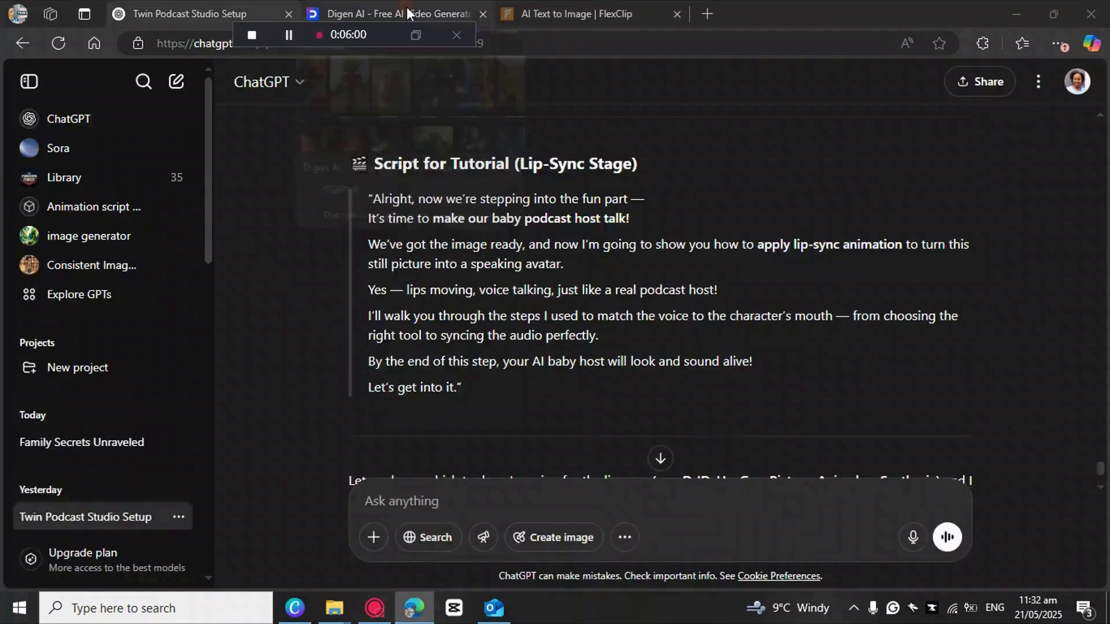
- Switch to Digen AI, open its video creation page and start uploading a source image
click(407, 8)
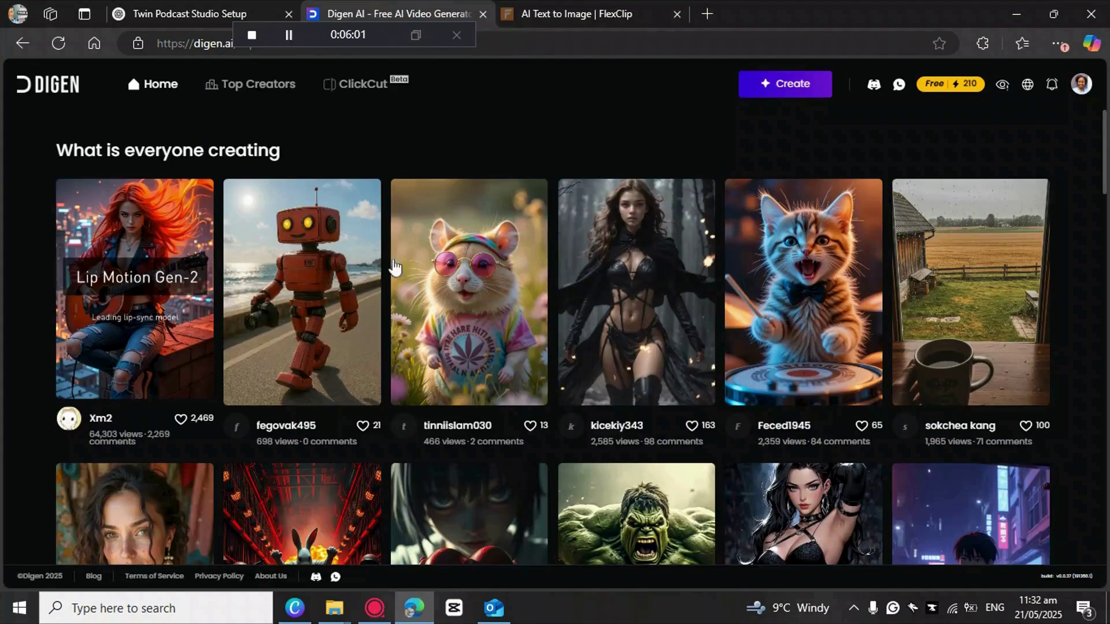
click(781, 84)
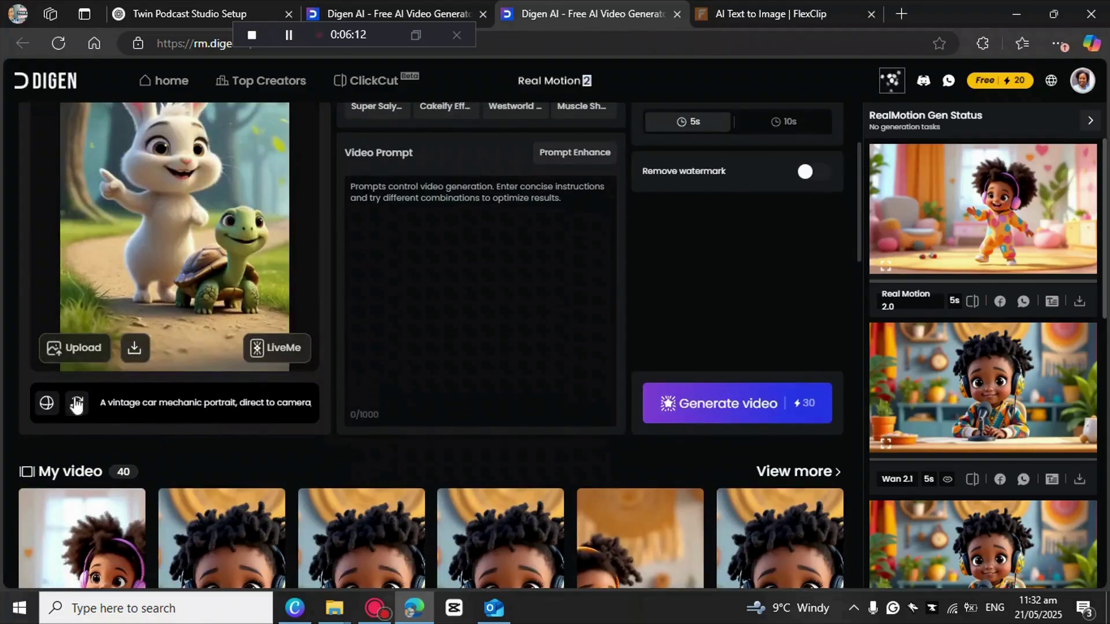
click(92, 347)
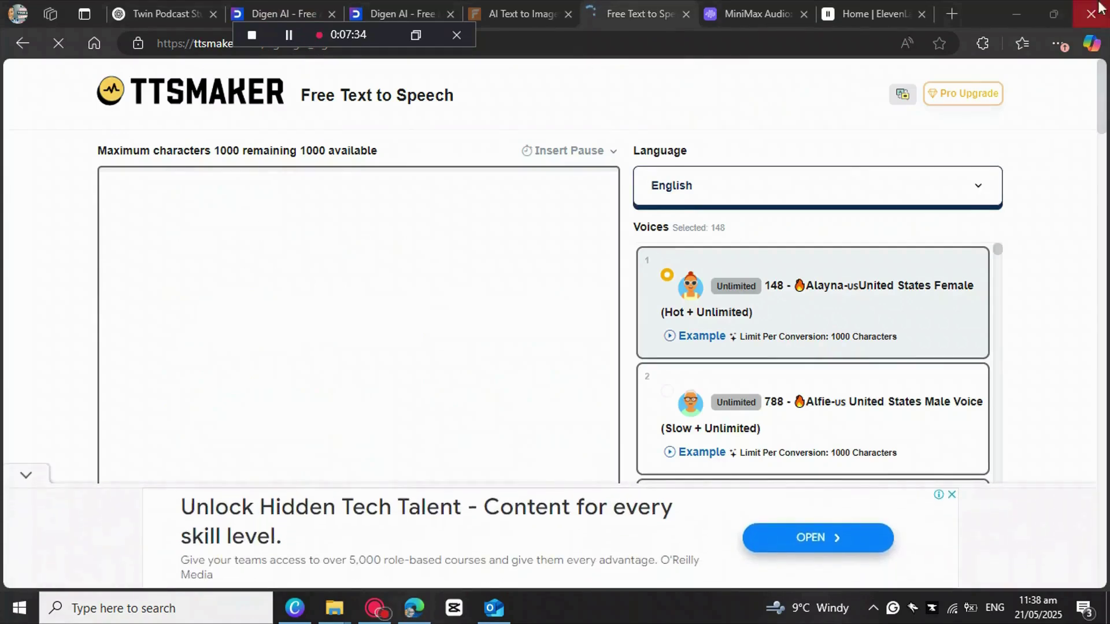
- View the MiniMax Audio and ElevenLabs home pages as alternative voice generation tools
click(737, 12)
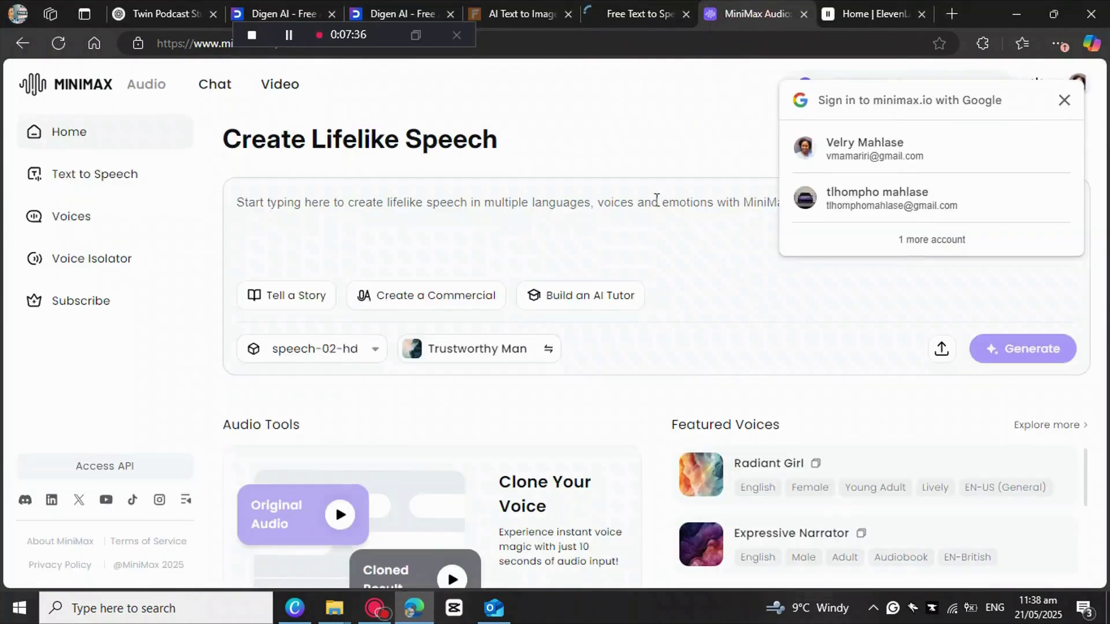
click(887, 15)
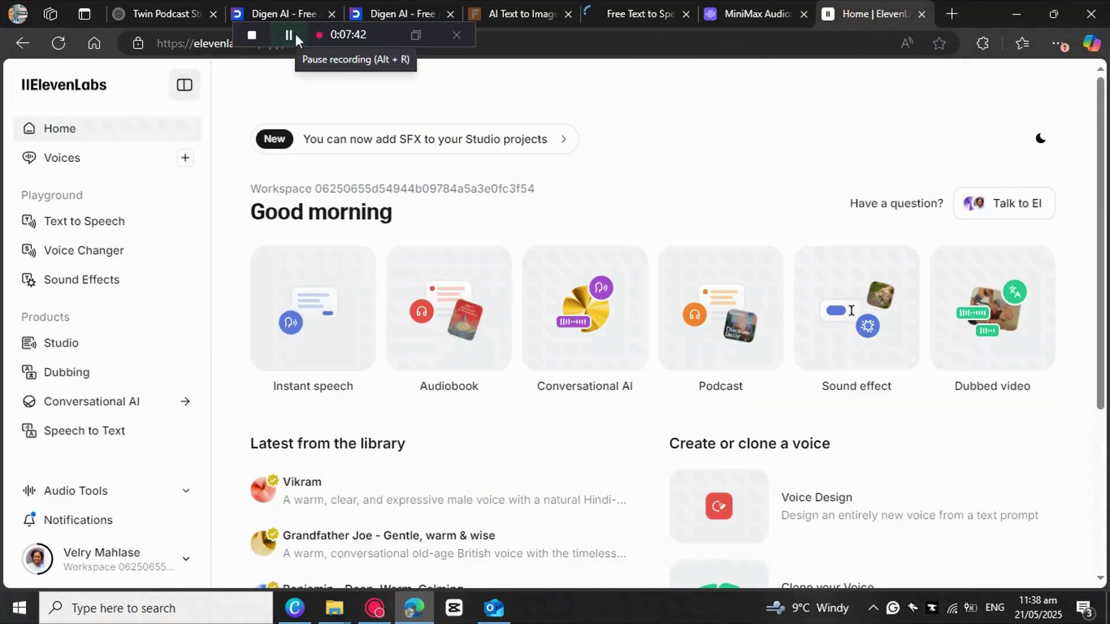
click(295, 36)
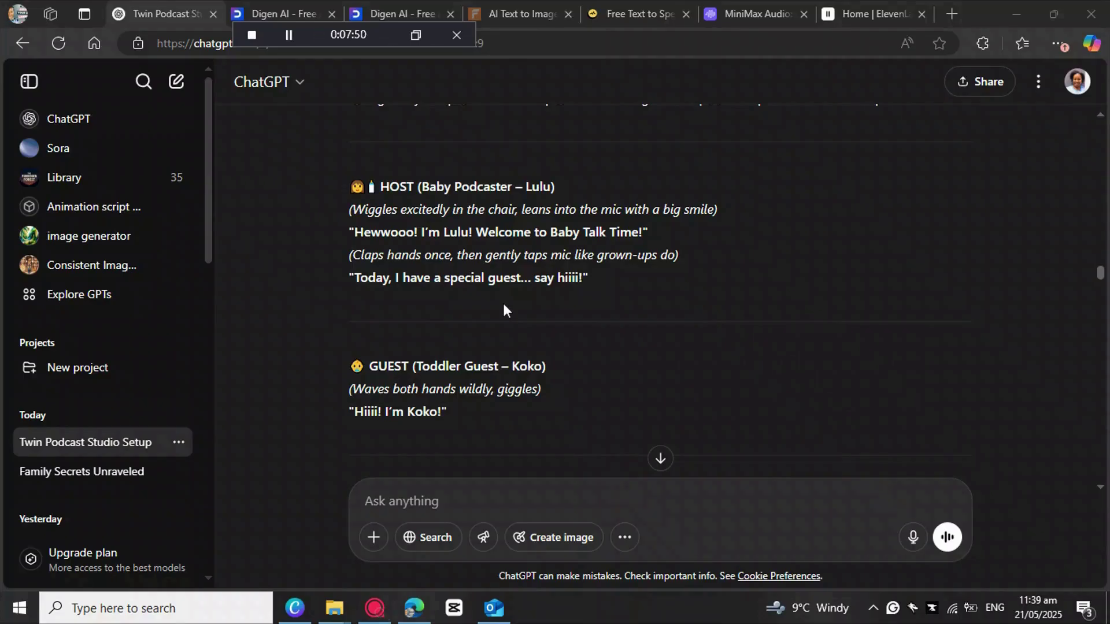
- Find the separated voiceover dialogue in the ChatGPT conversation and copy the host's ten numbered lines
scroll(502, 310, down, 20)
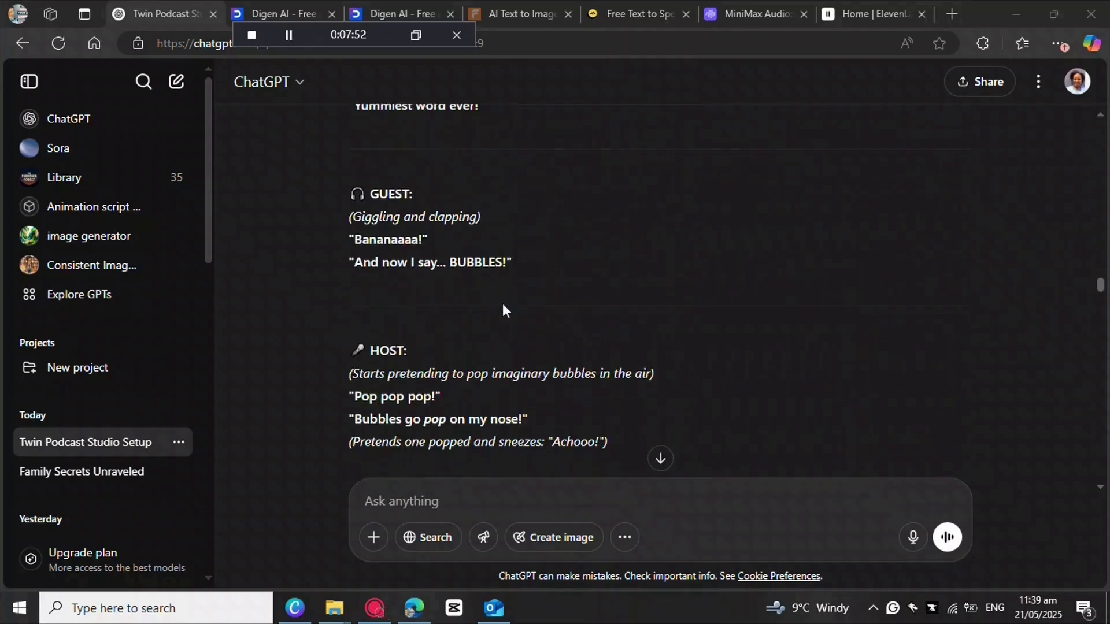
scroll(501, 304, down, 20)
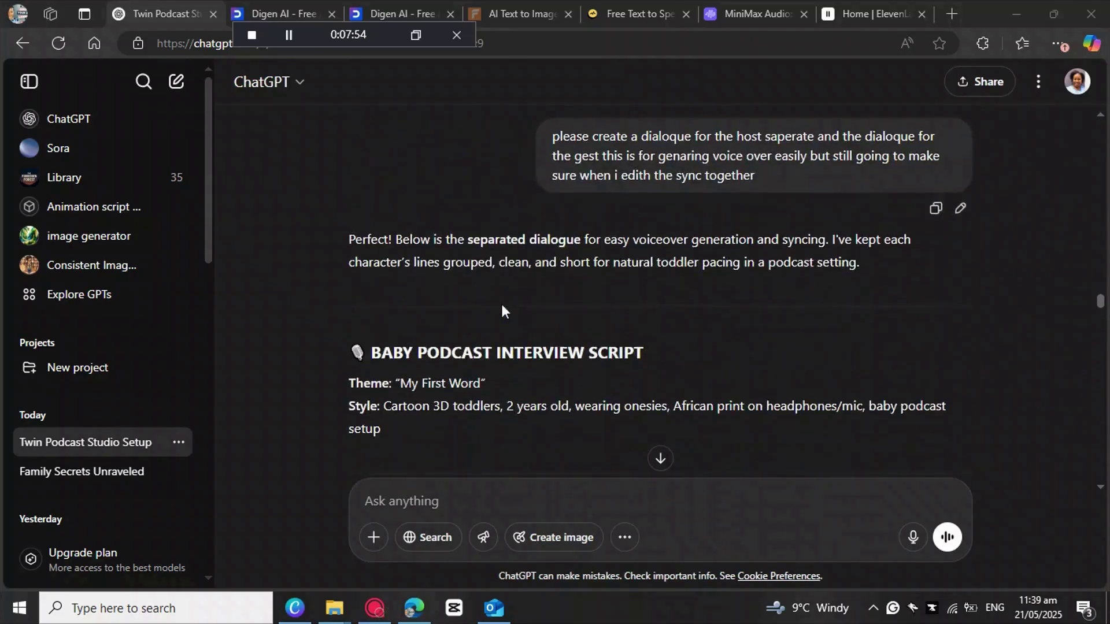
scroll(501, 310, down, 4)
scroll(407, 255, up, 1)
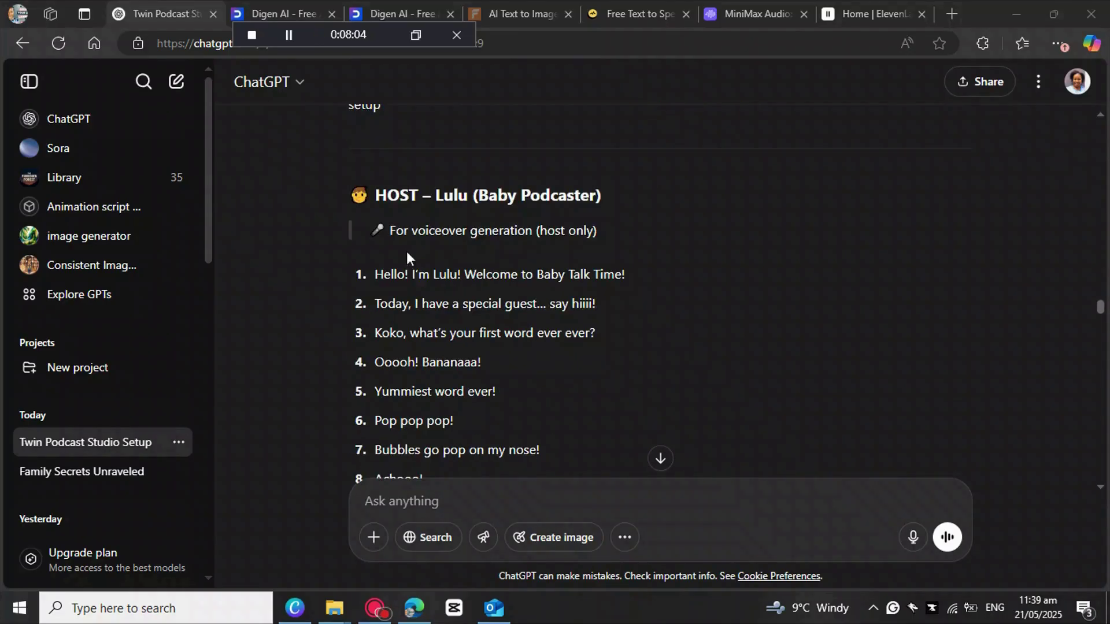
scroll(459, 268, down, 1)
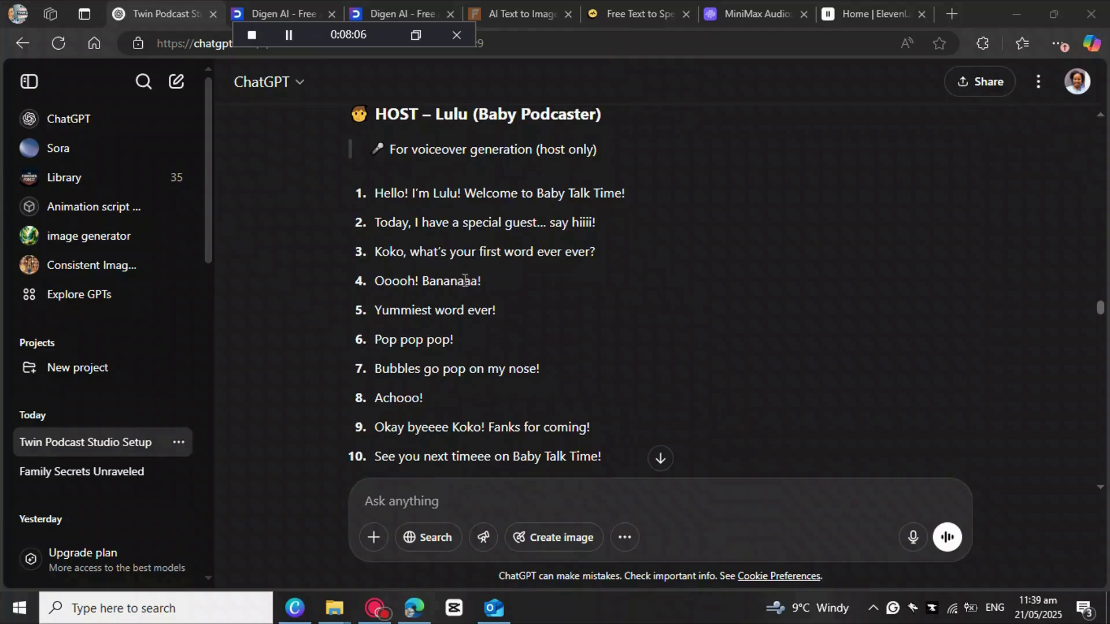
scroll(547, 389, down, 1)
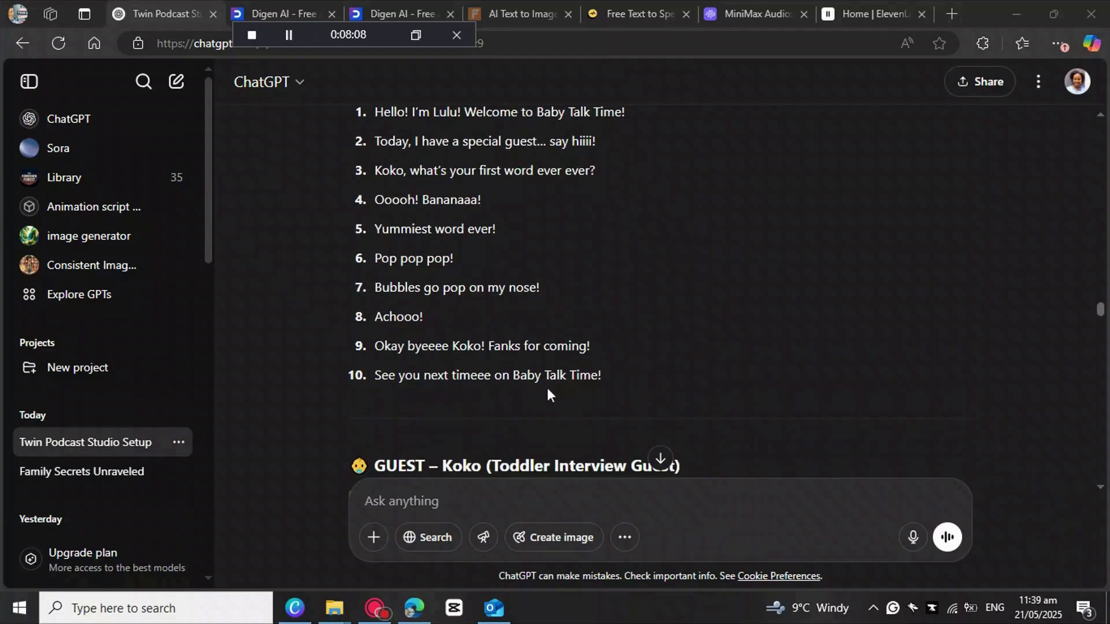
drag(609, 366, 369, 266)
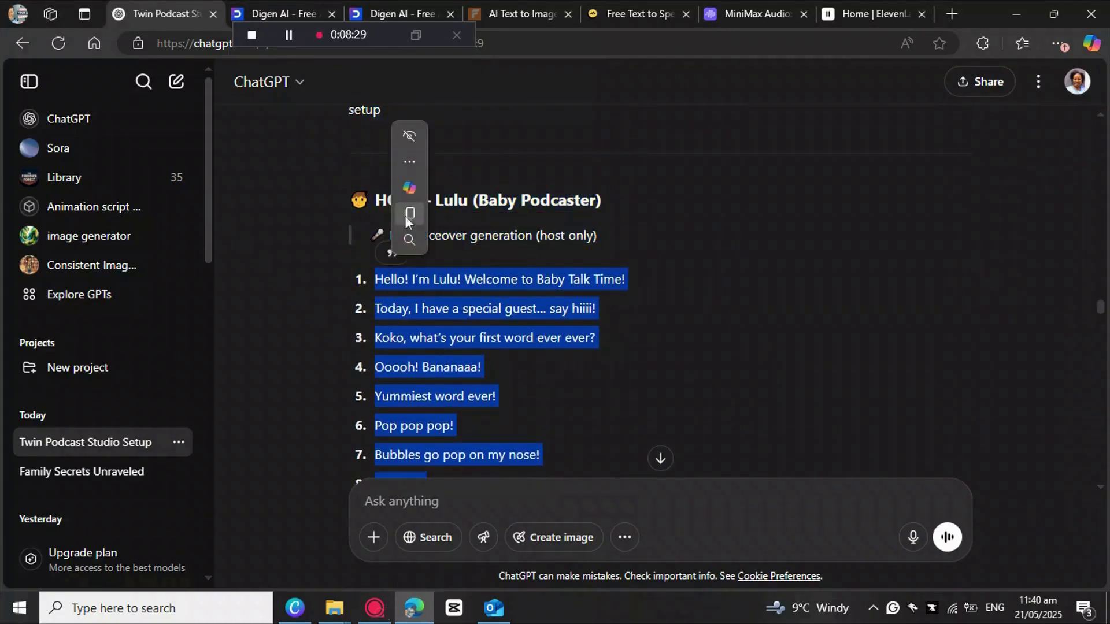
- Switch to ElevenLabs, open Text to Speech and paste the copied host dialogue as the text to be spoken
click(873, 13)
click(96, 222)
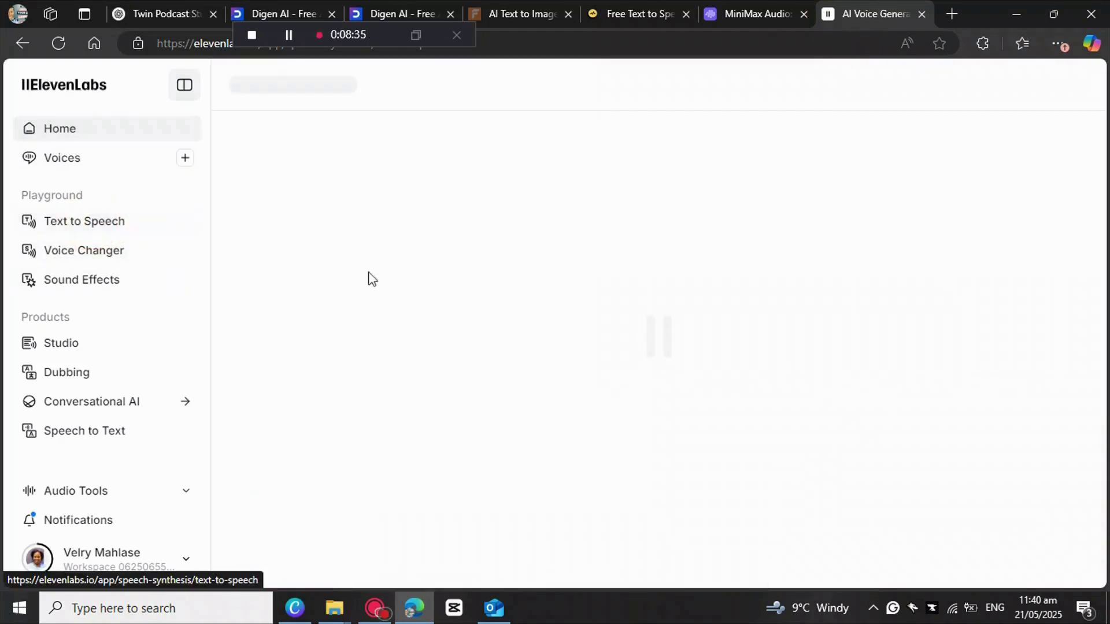
click(243, 154)
click(250, 161)
right_click(251, 161)
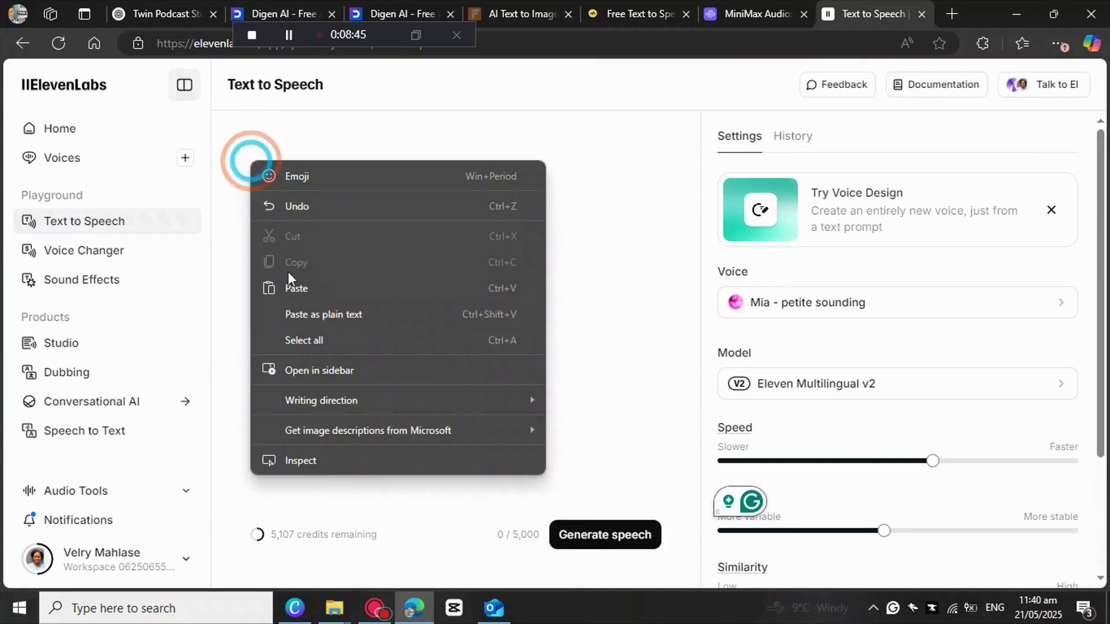
click(291, 286)
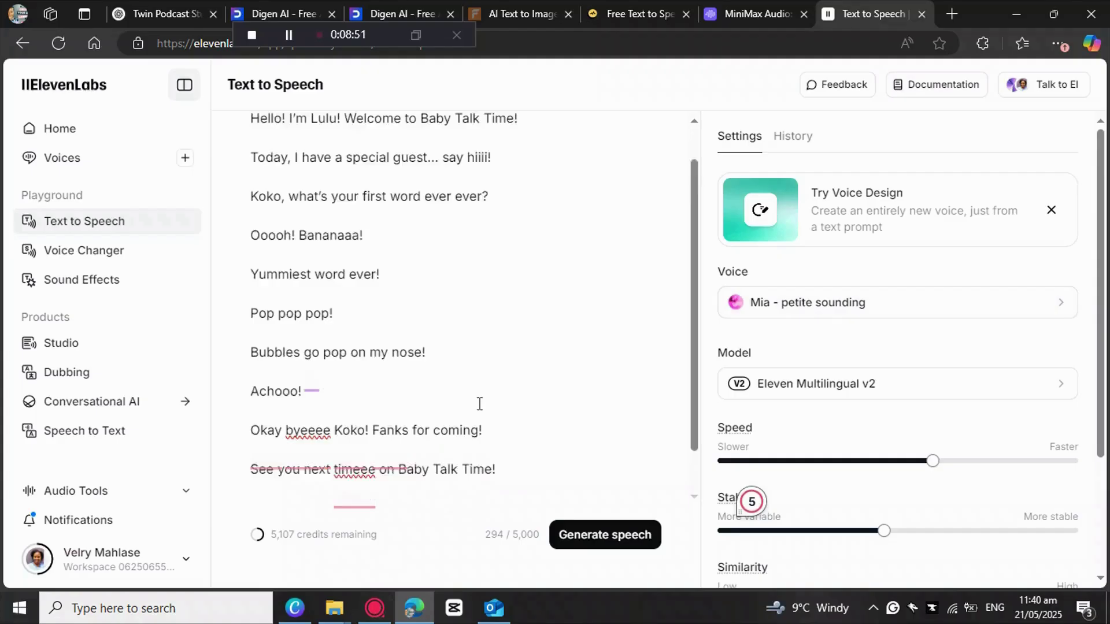
- Generate the host speech with the "Mia - petite sounding" voice, stop the playback and download the audio
scroll(480, 402, down, 2)
click(590, 539)
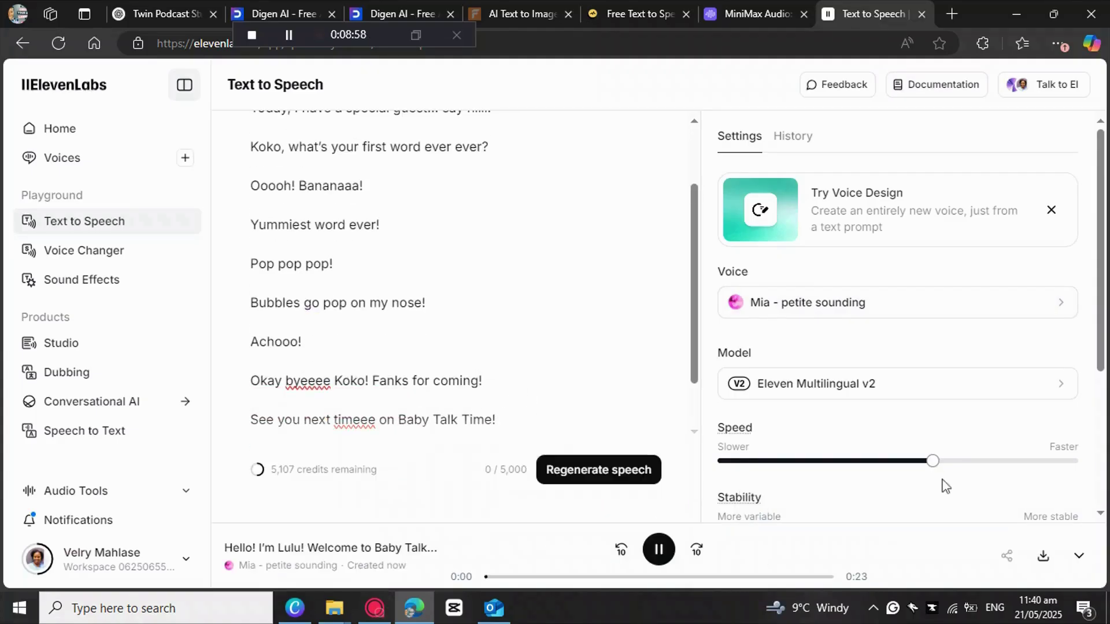
click(660, 552)
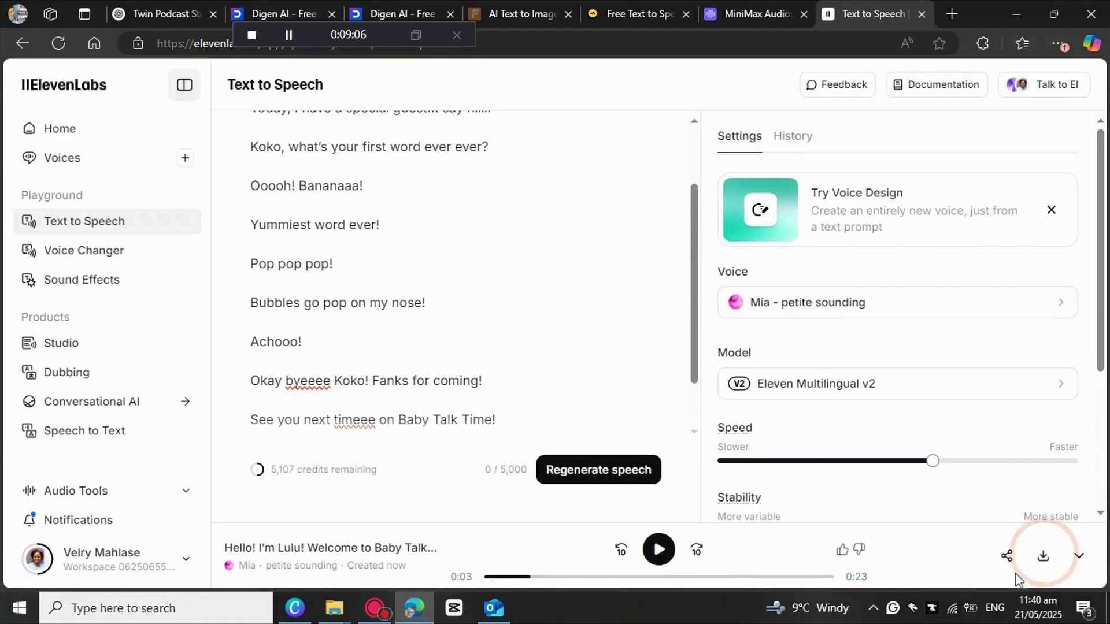
click(1044, 558)
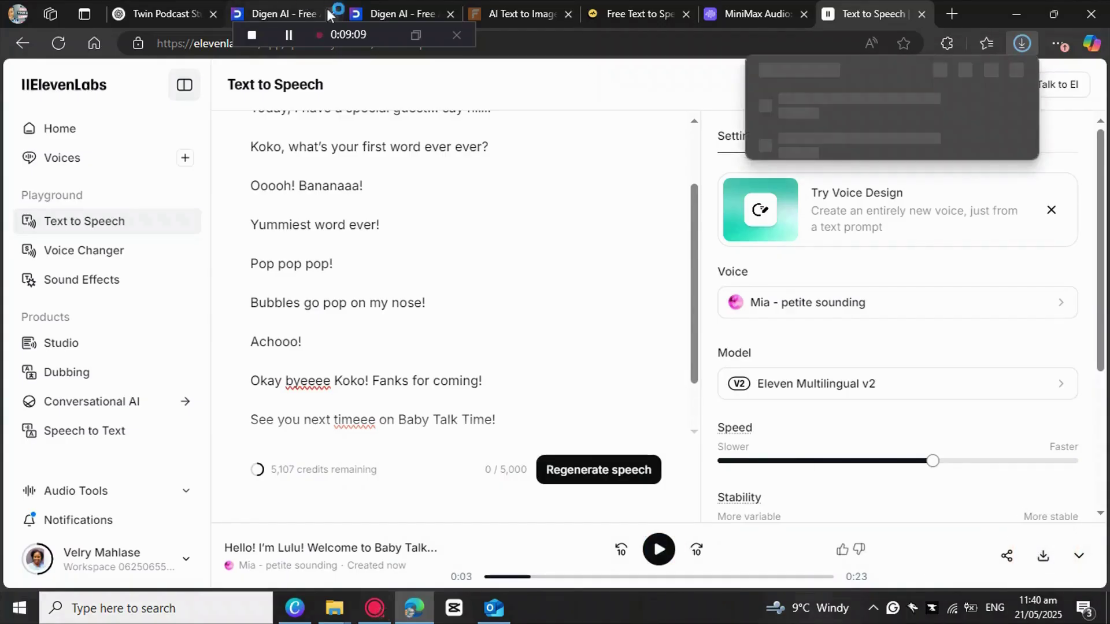
- Switch to Digen AI and paste the prompt for animating a 2-year-old cartoon-style baby podcast host as the video prompt
click(381, 9)
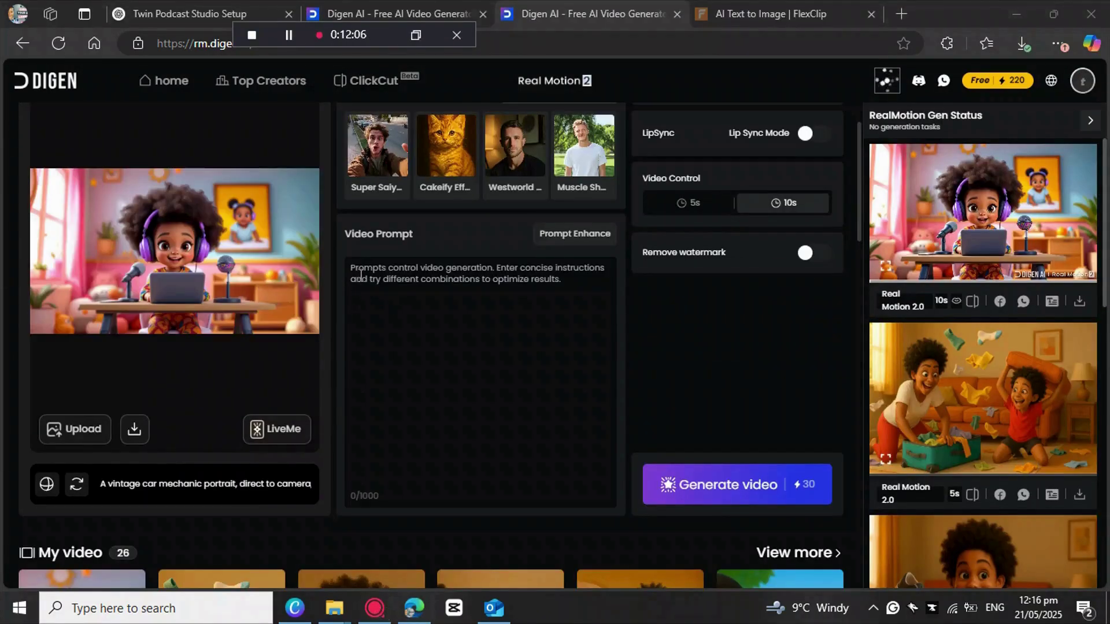
click(360, 277)
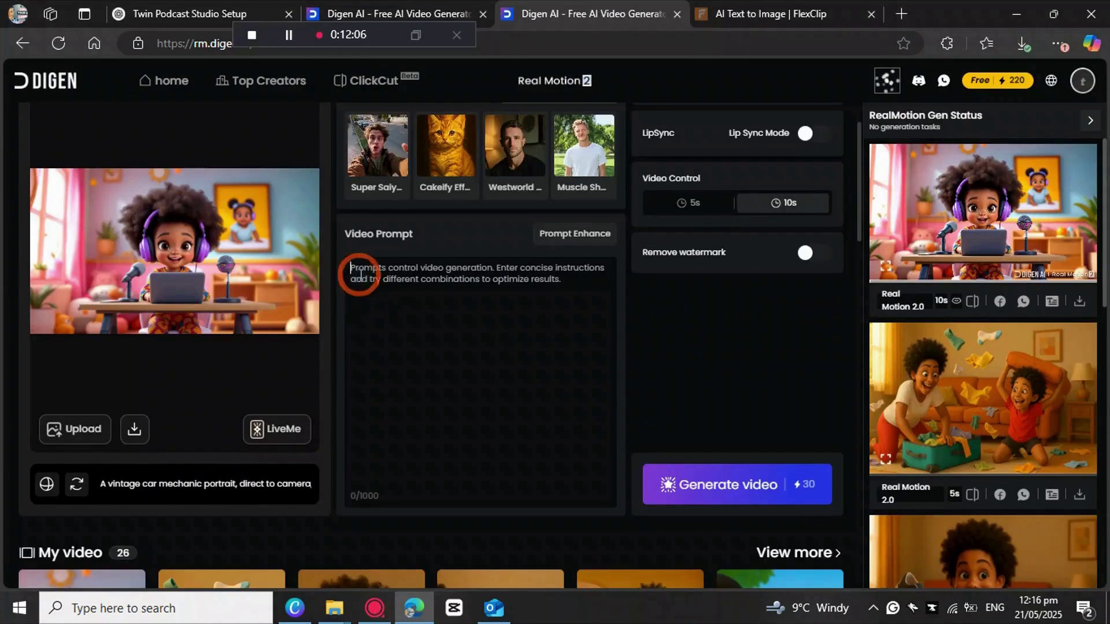
right_click(360, 276)
click(399, 403)
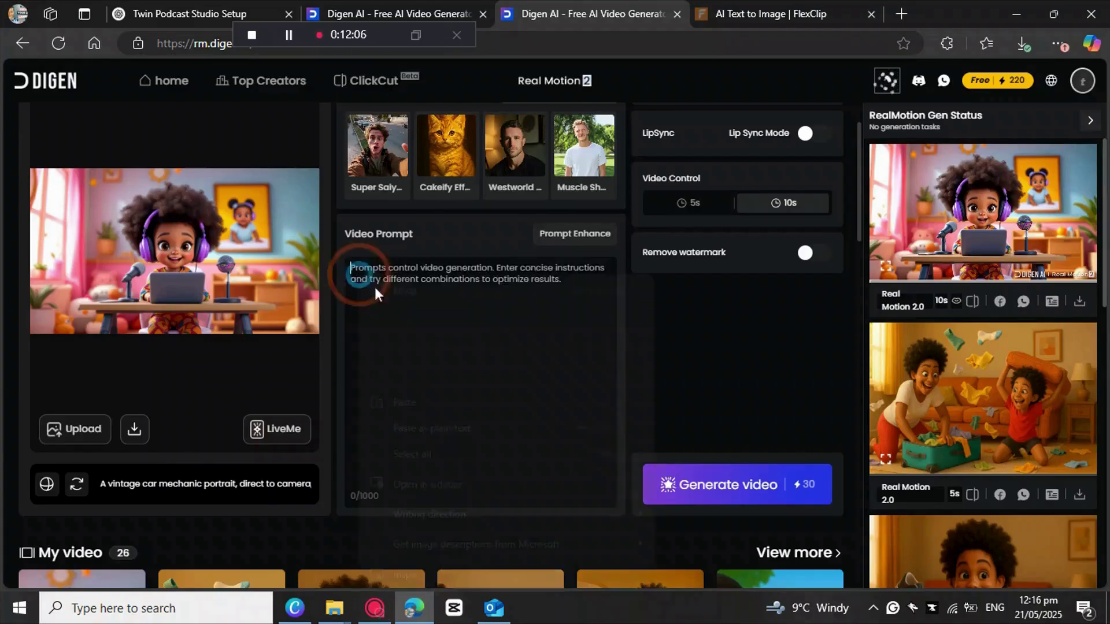
right_click(357, 273)
click(400, 404)
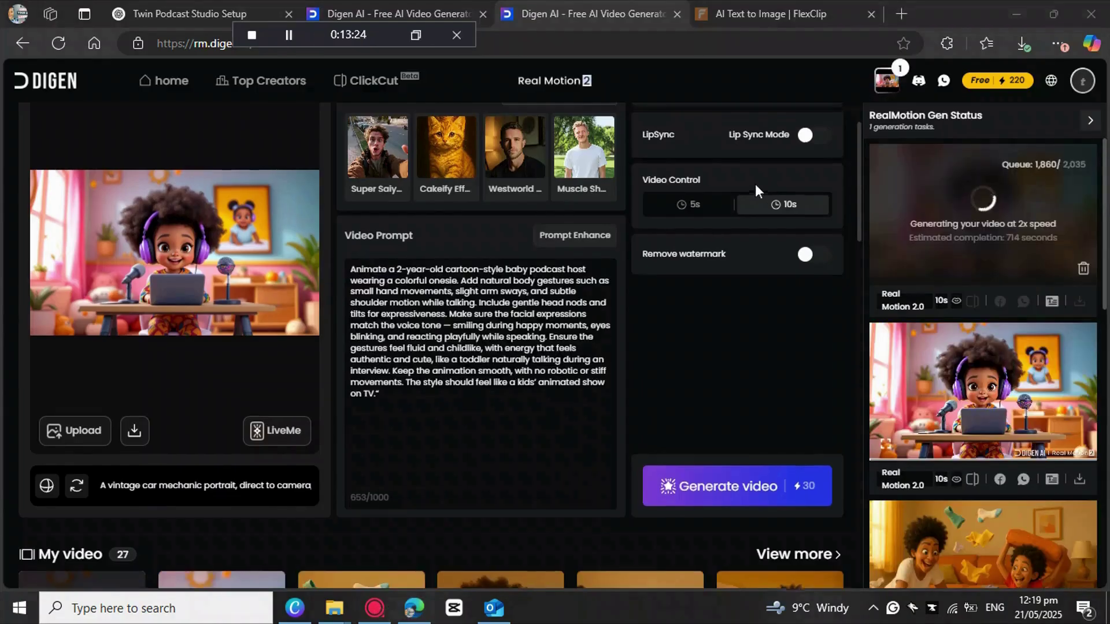
- Enable Lip Sync Mode with the Human option and the host audio, and generate the 10-second host video
scroll(780, 244, up, 2)
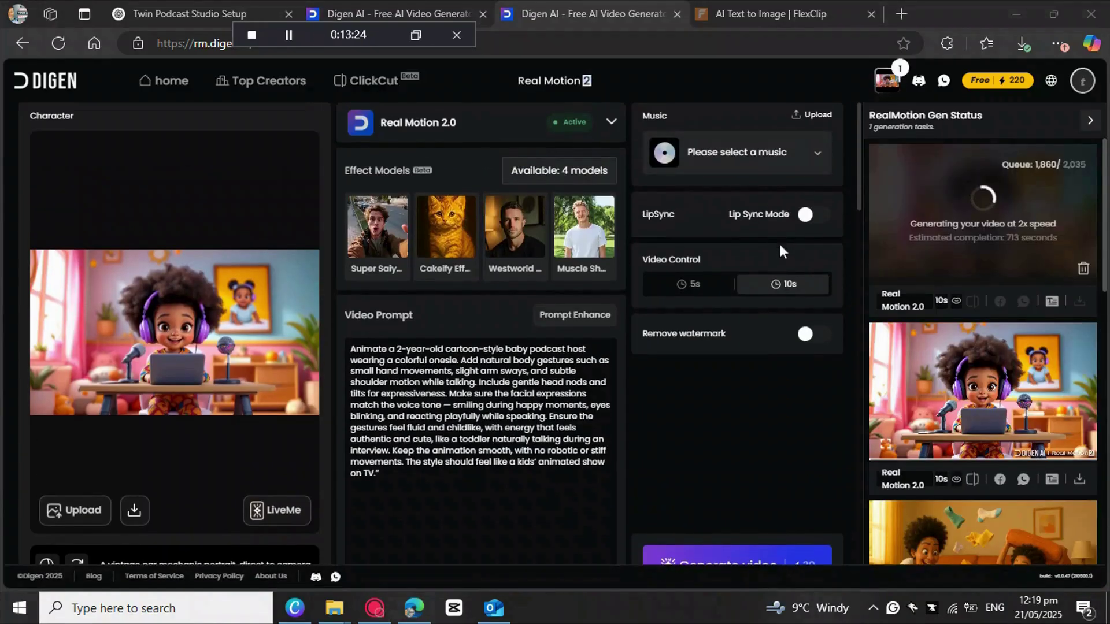
click(807, 215)
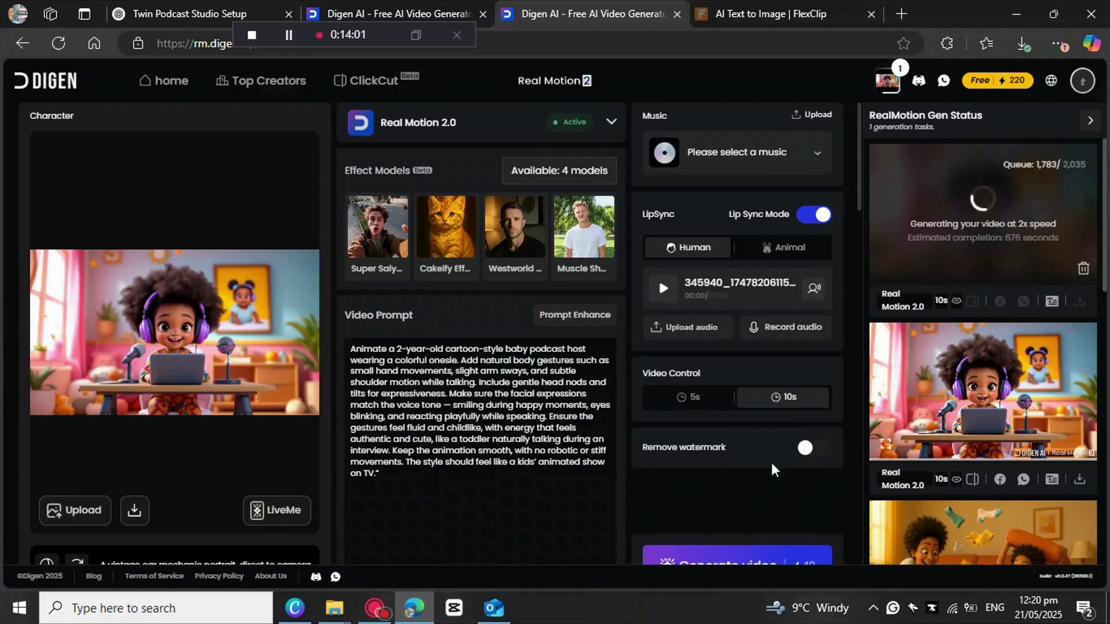
scroll(779, 457, down, 1)
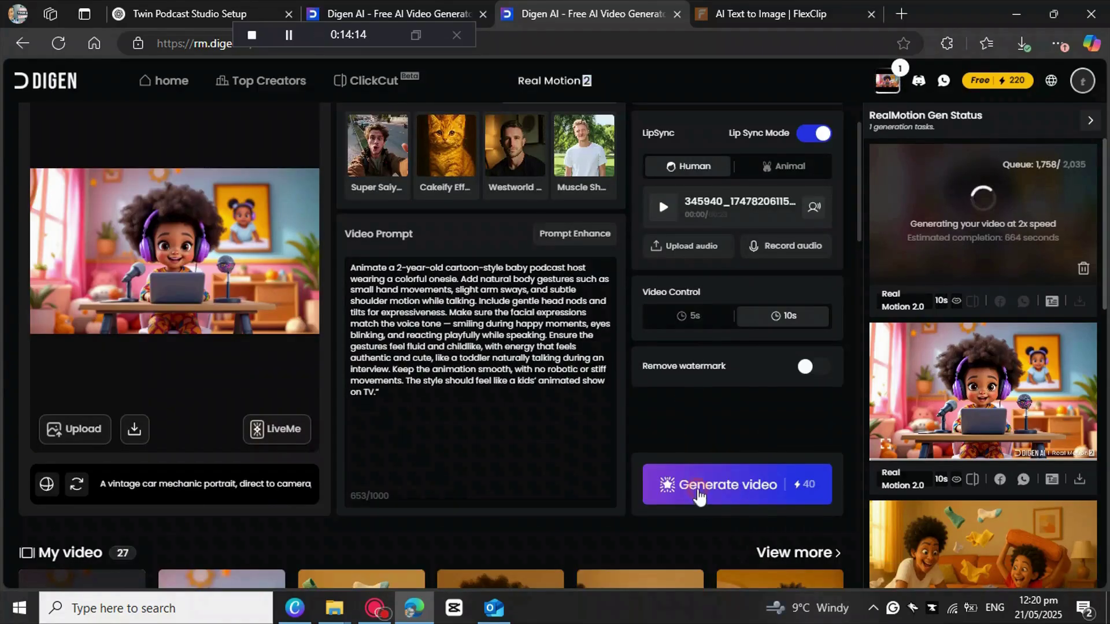
click(699, 497)
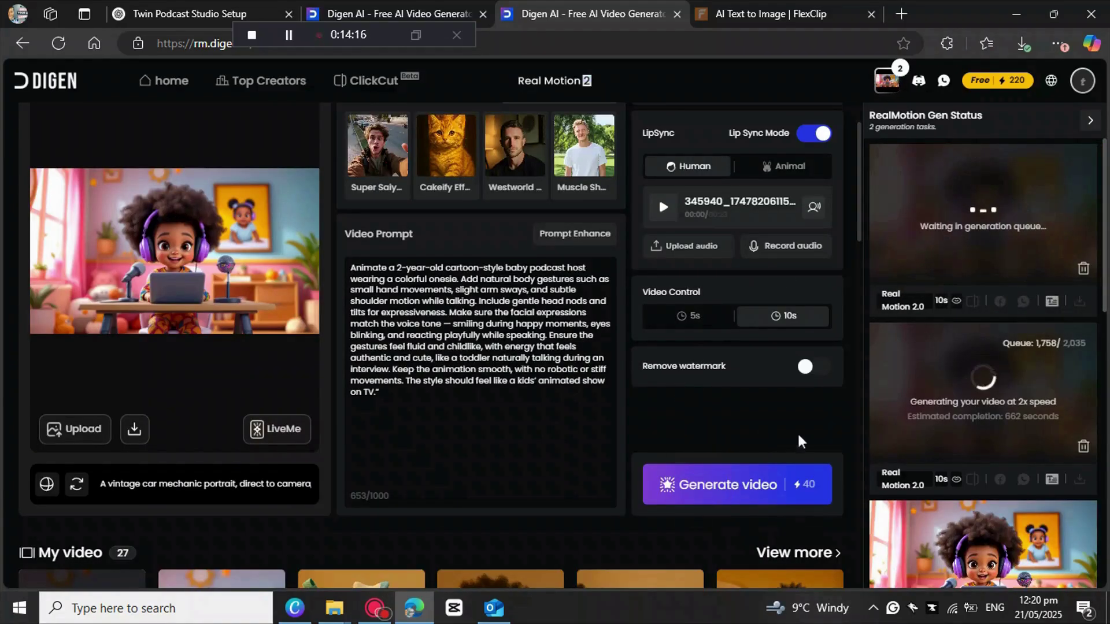
- Preview the second generated host video in My video, pause it and download it
scroll(828, 380, up, 1)
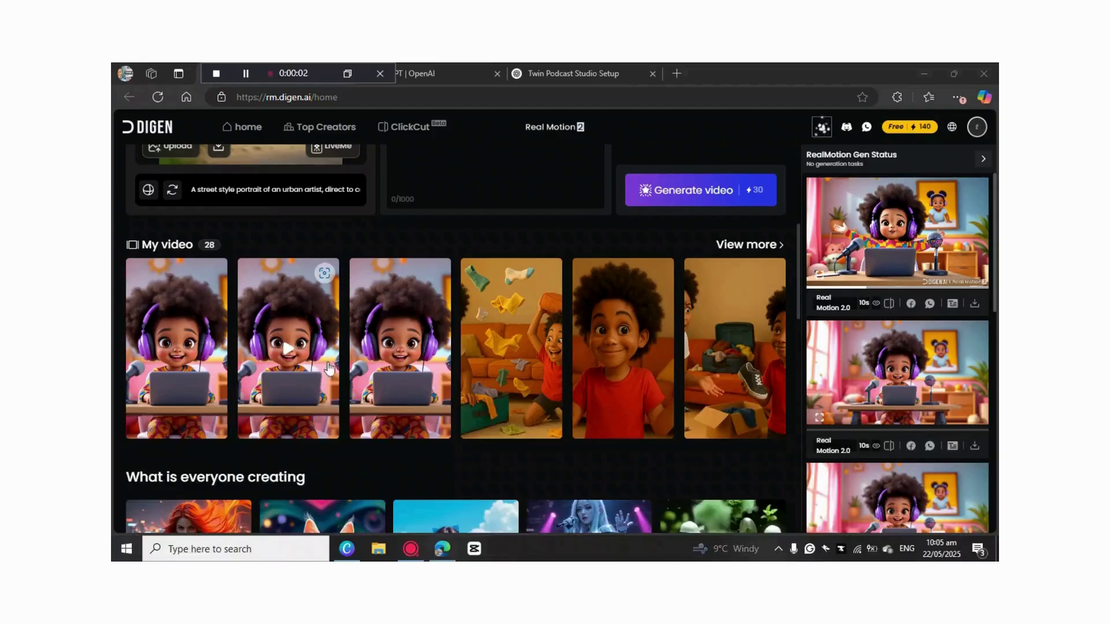
click(279, 341)
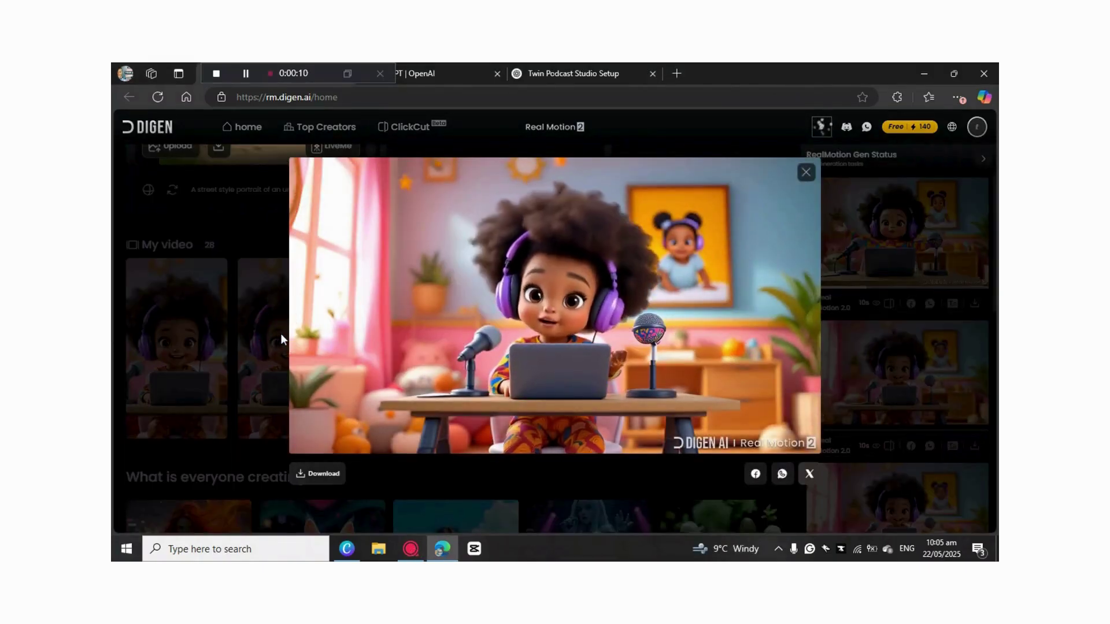
mouse_move(560, 332)
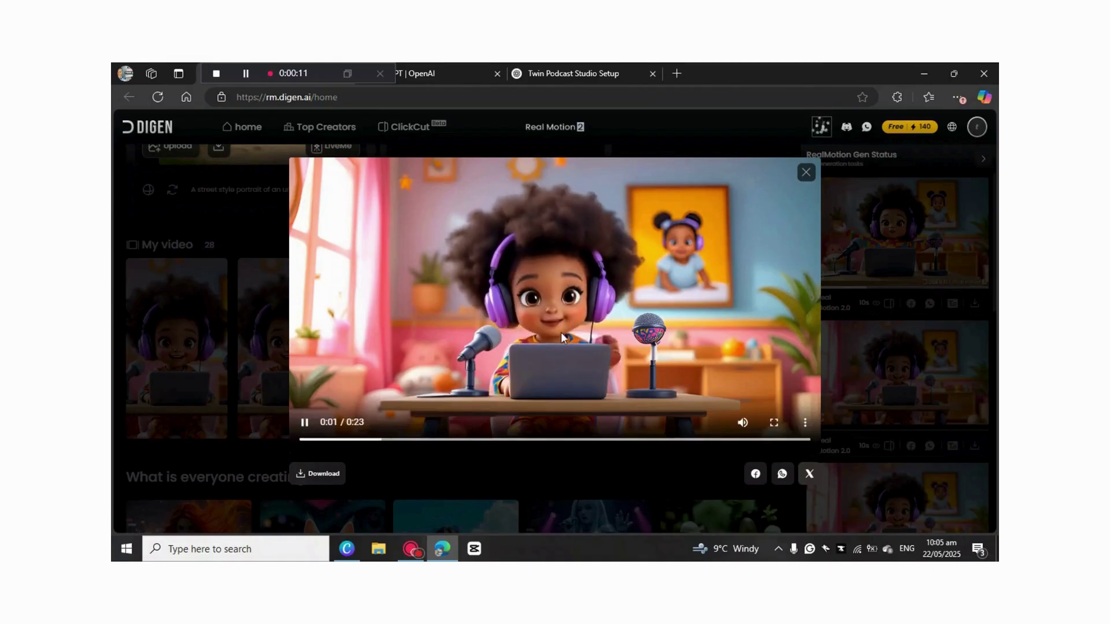
click(497, 338)
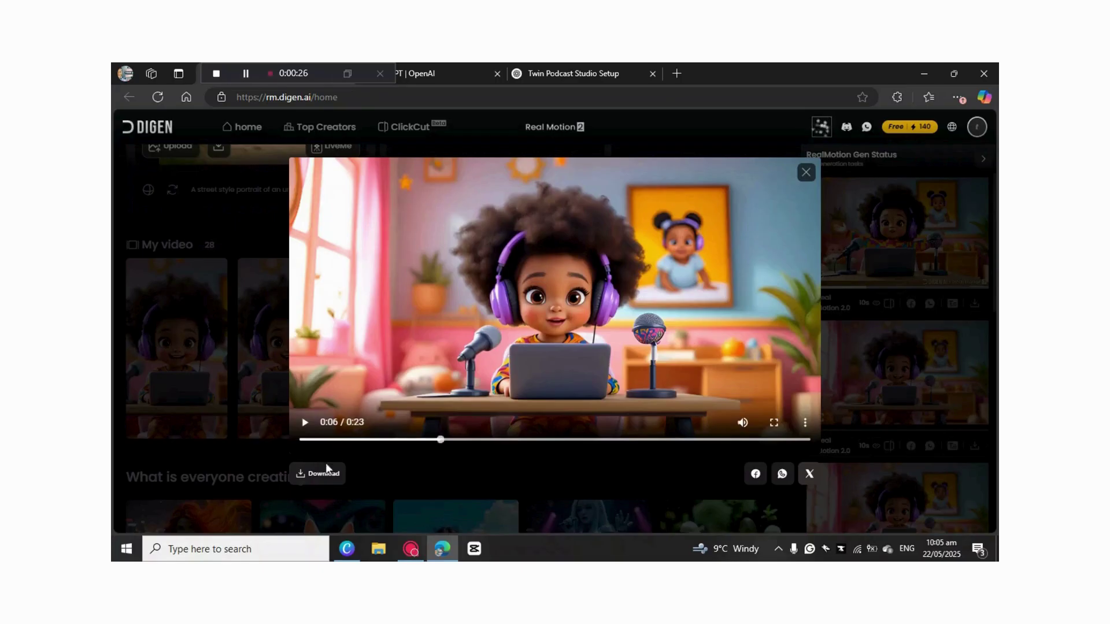
click(317, 478)
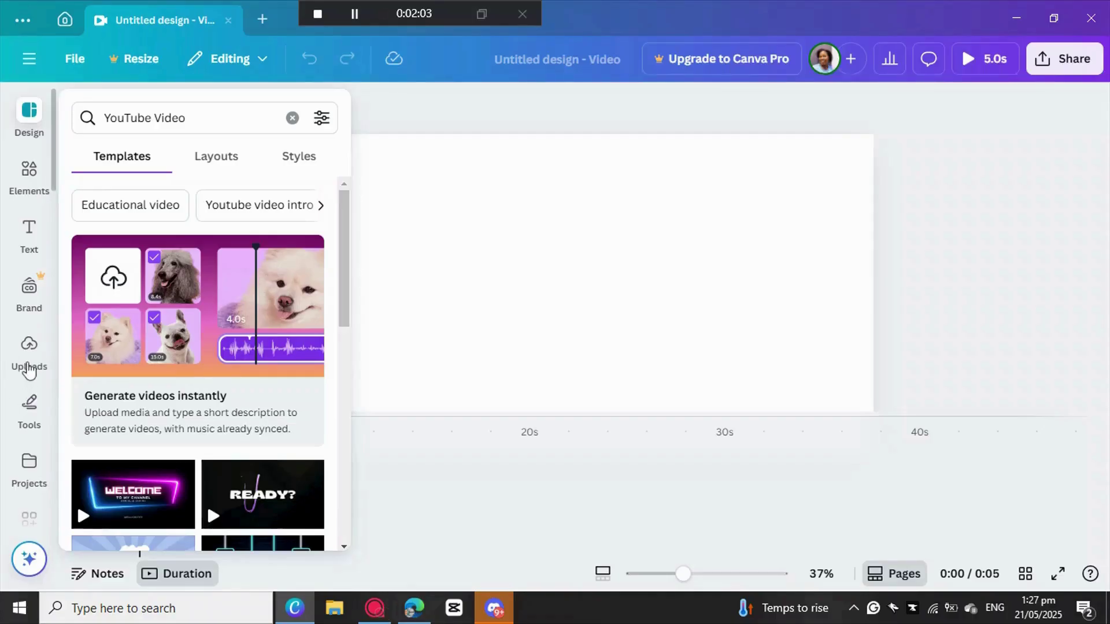
- In the untitled Canva video design, open the uploaded videos and insert the 42.0-second toddler clip
click(33, 365)
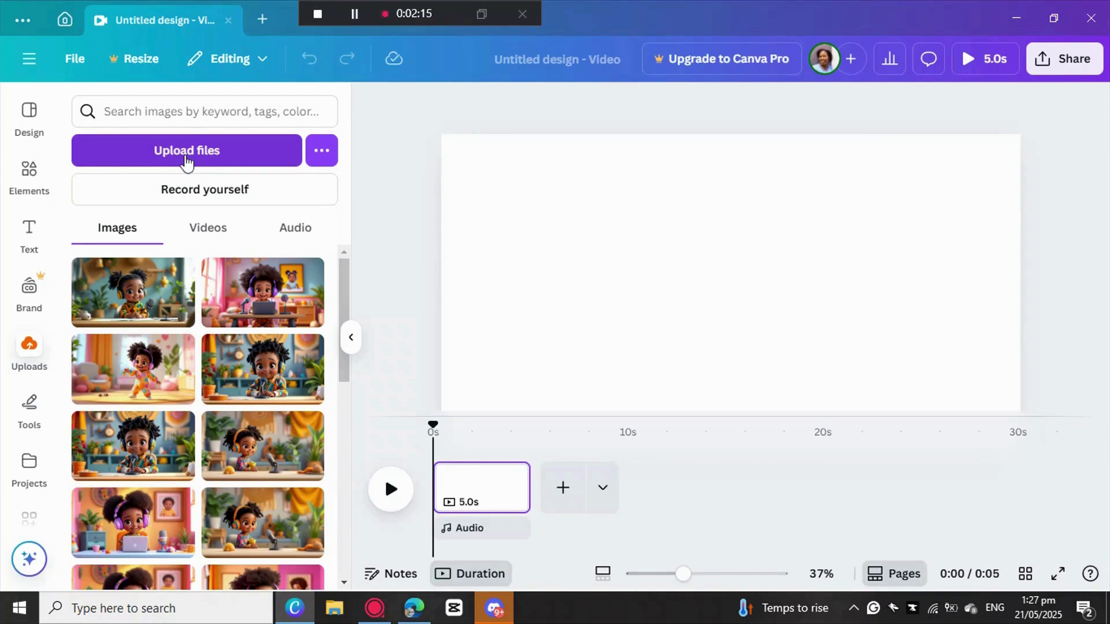
click(208, 228)
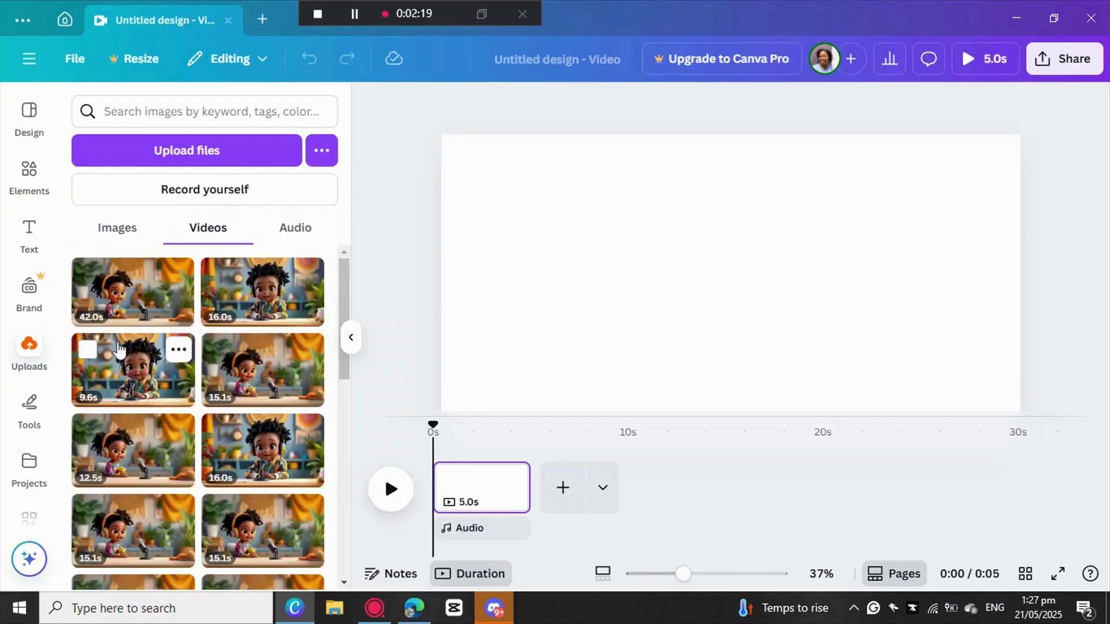
click(124, 299)
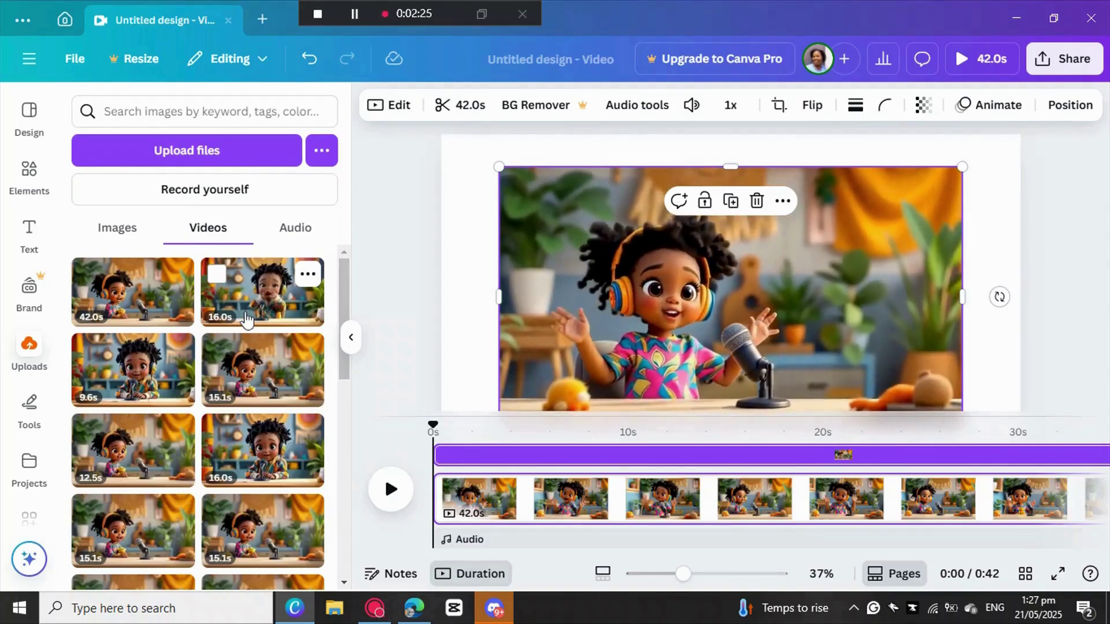
click(248, 319)
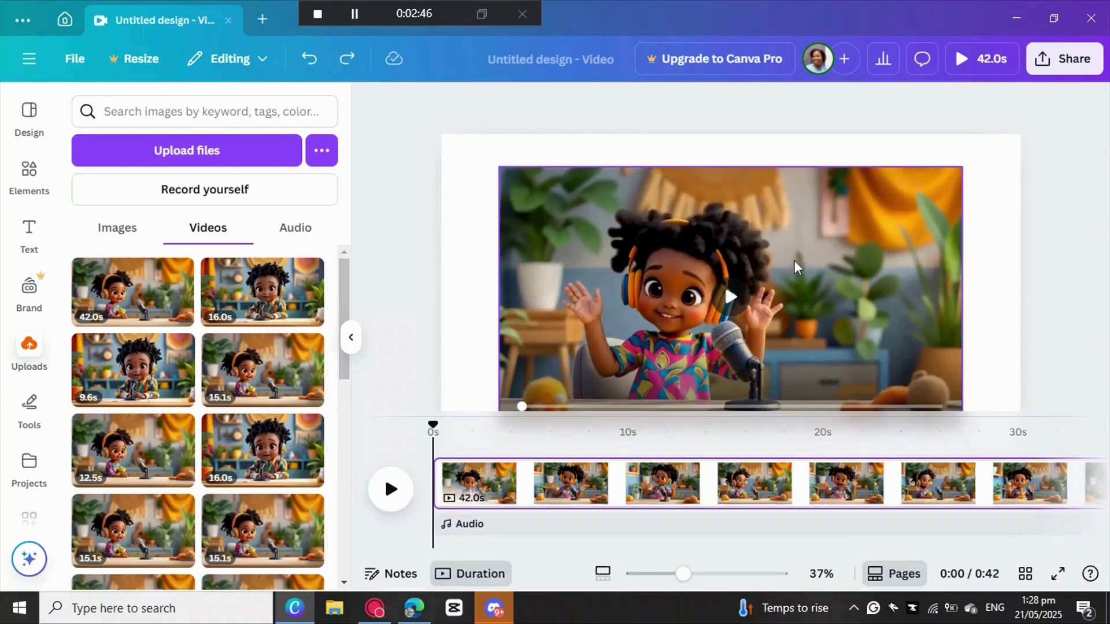
- Set the inserted toddler video as the page background and add a blank page after it in the timeline
right_click(650, 287)
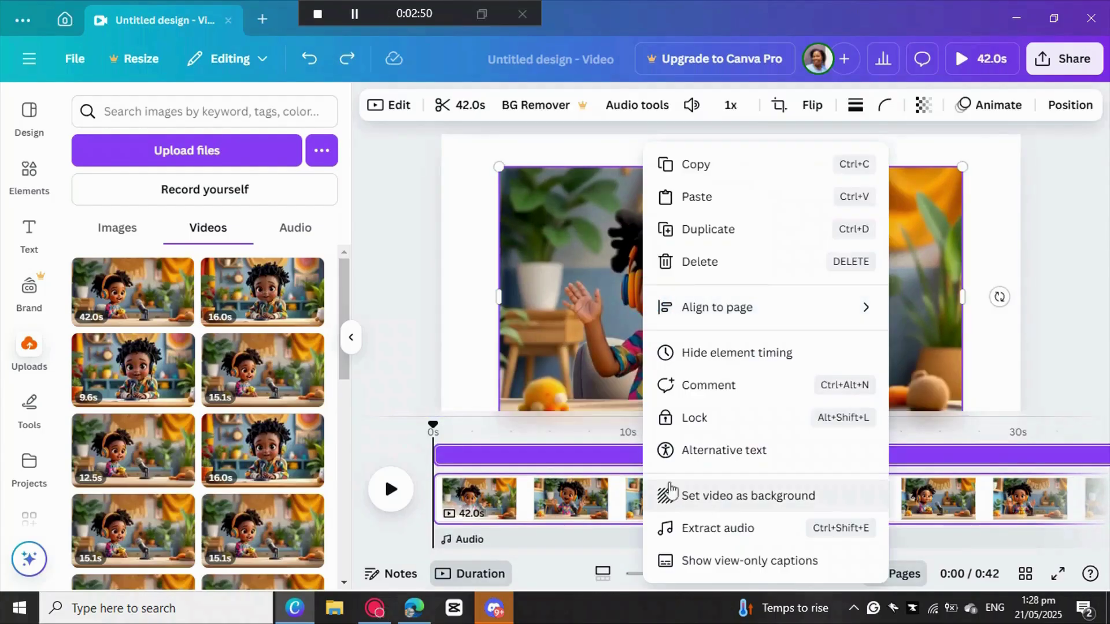
click(718, 498)
drag(553, 553, 911, 549)
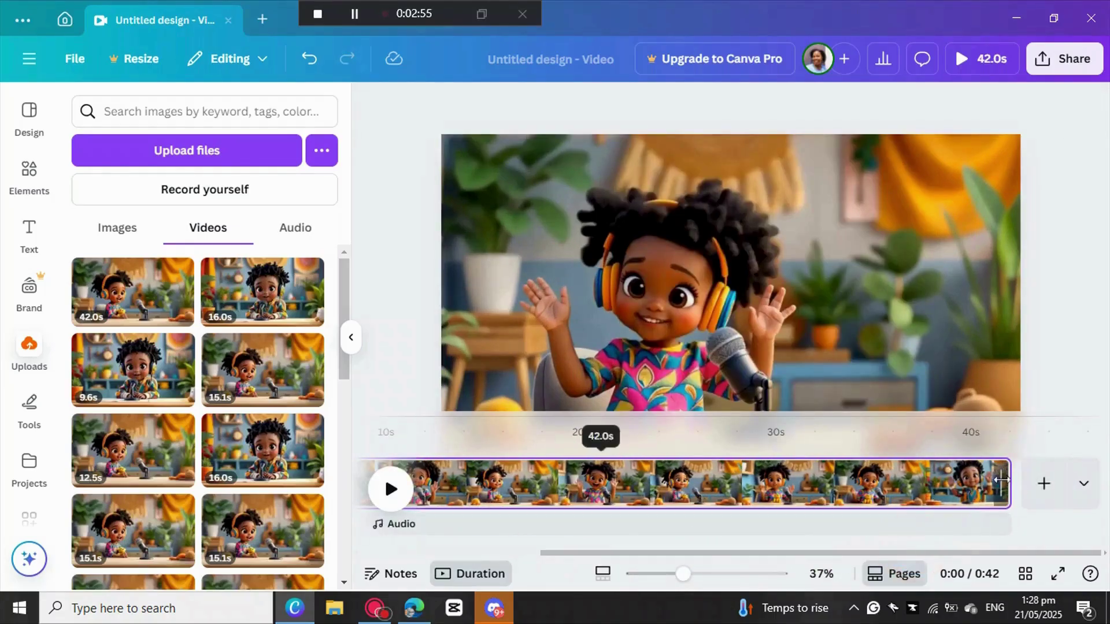
click(1041, 482)
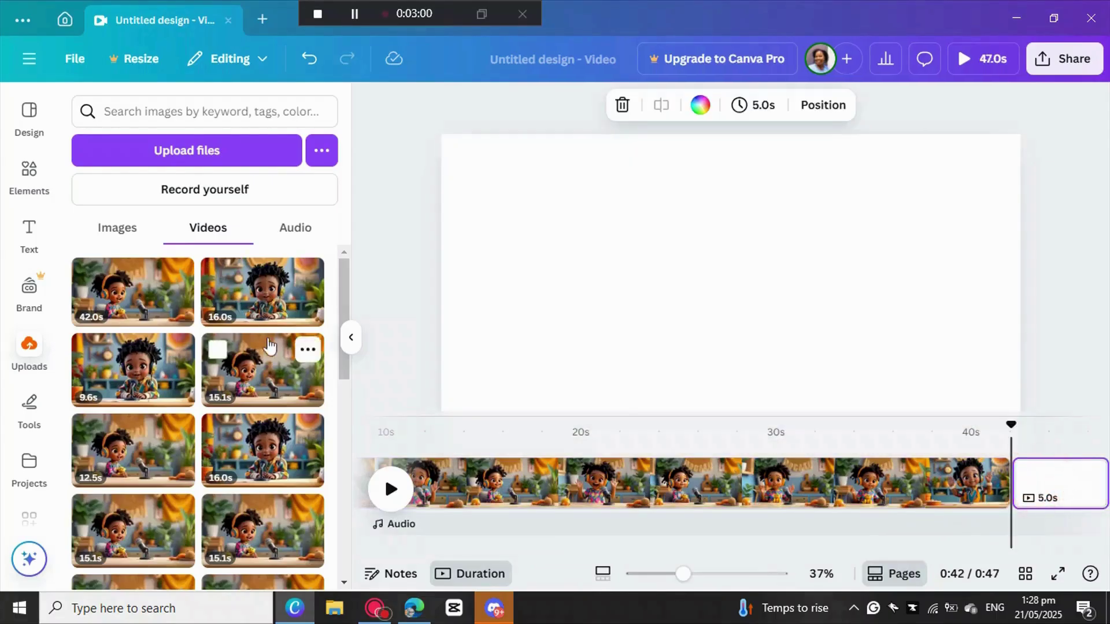
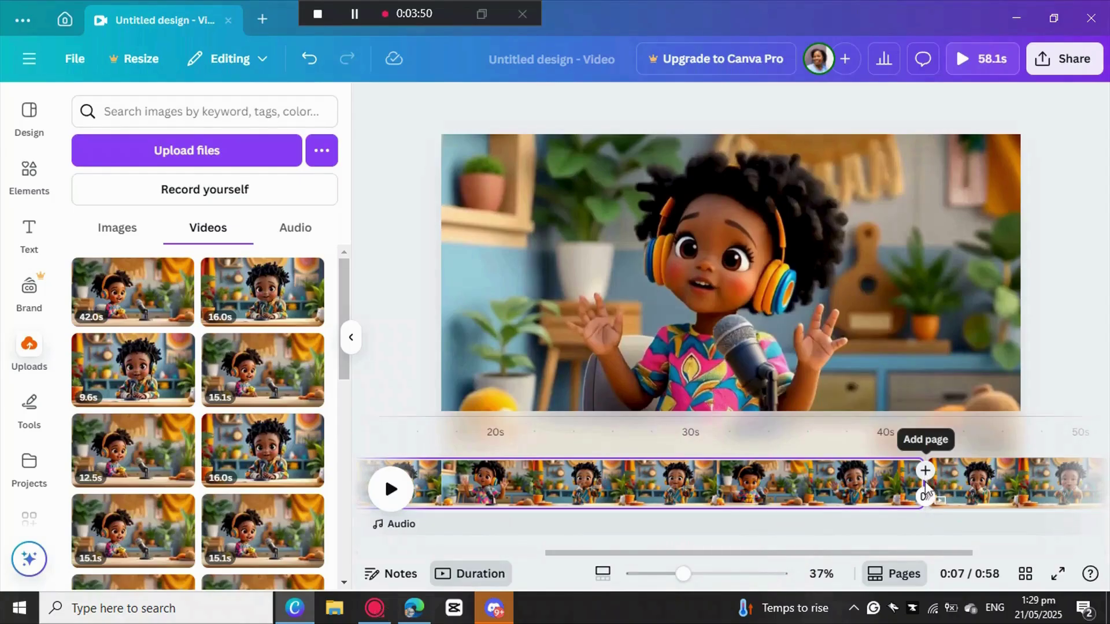
- Split the 16.0-second third page at about 0:44 and move its short first piece to follow the opening page at about 0:07
click(925, 493)
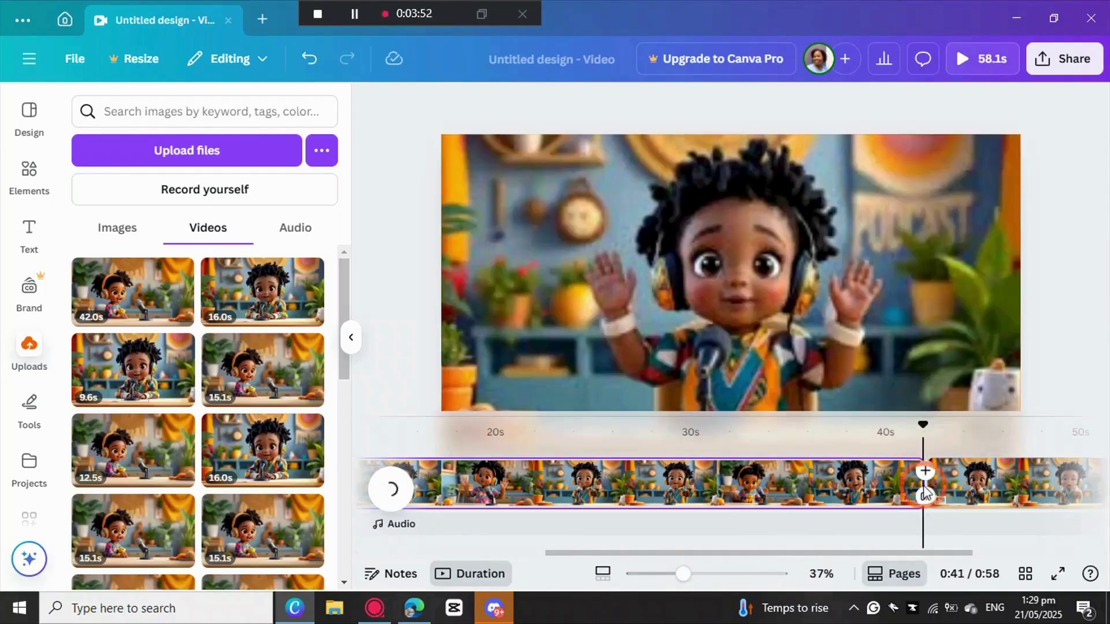
click(914, 484)
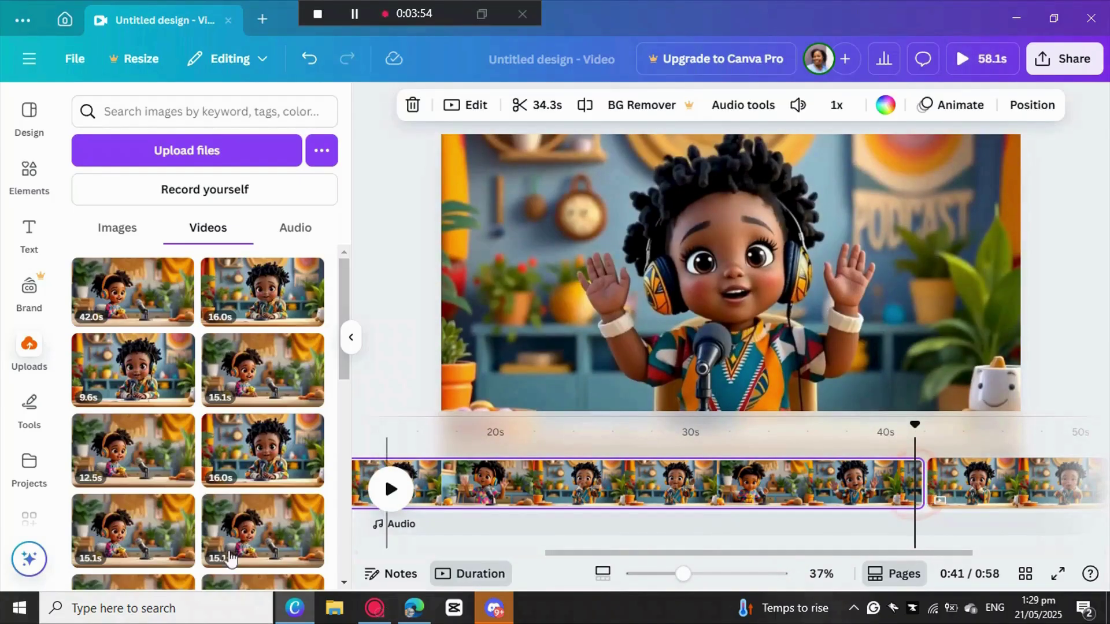
click(392, 491)
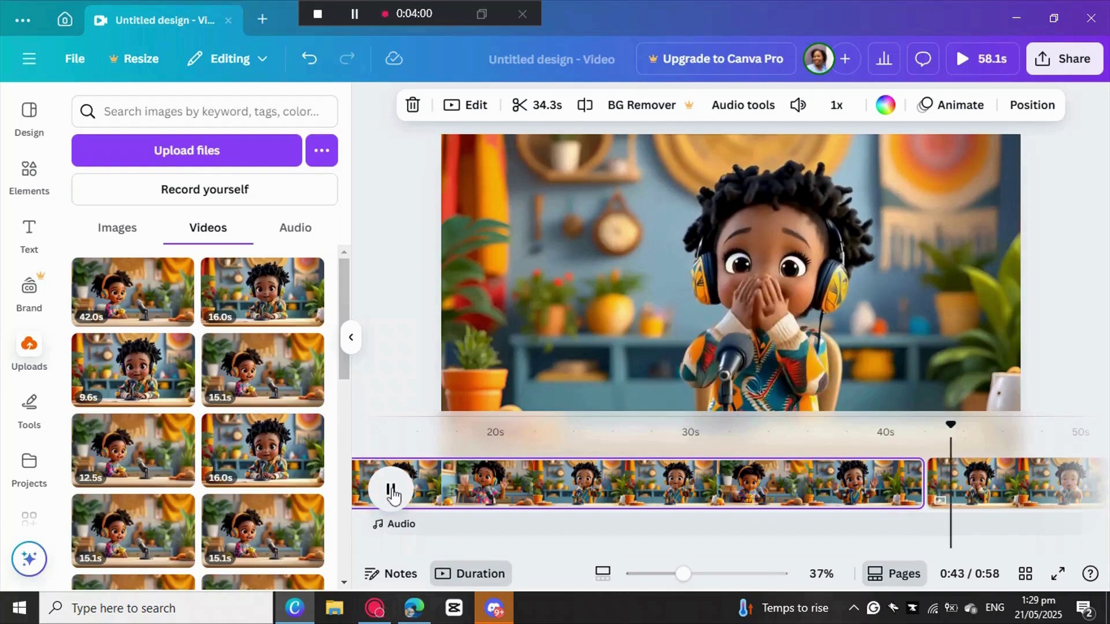
click(391, 491)
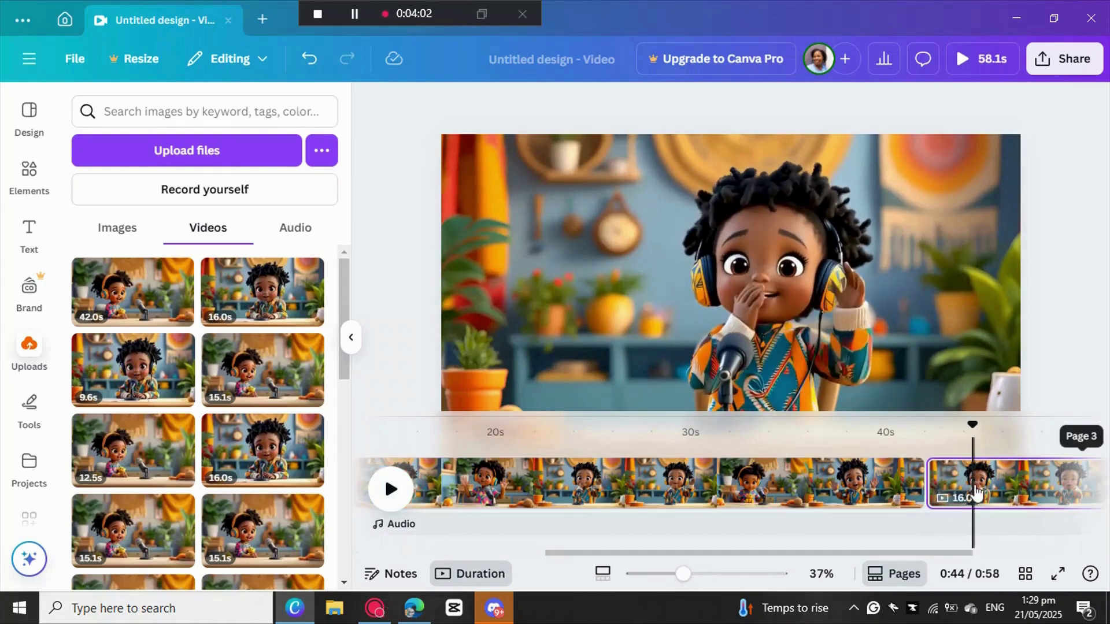
right_click(975, 490)
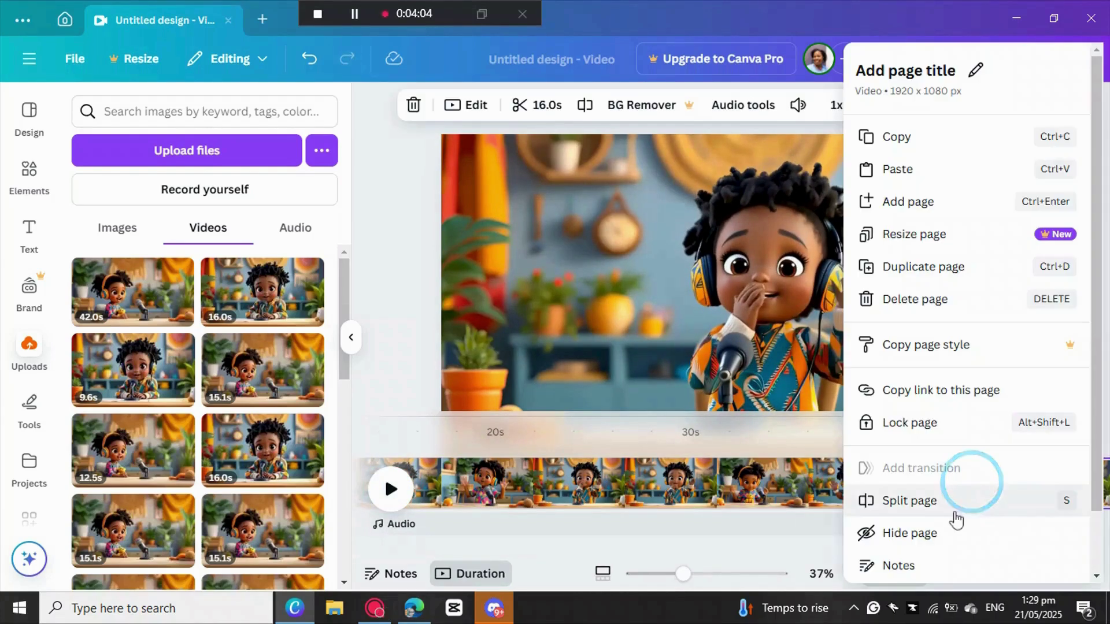
click(909, 500)
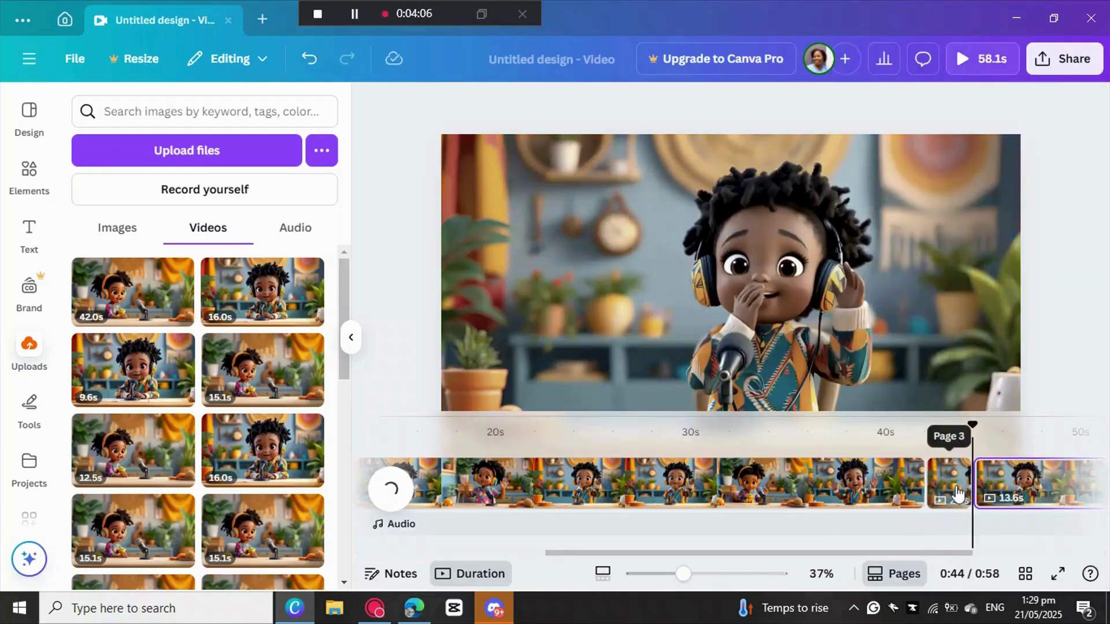
drag(953, 488, 561, 511)
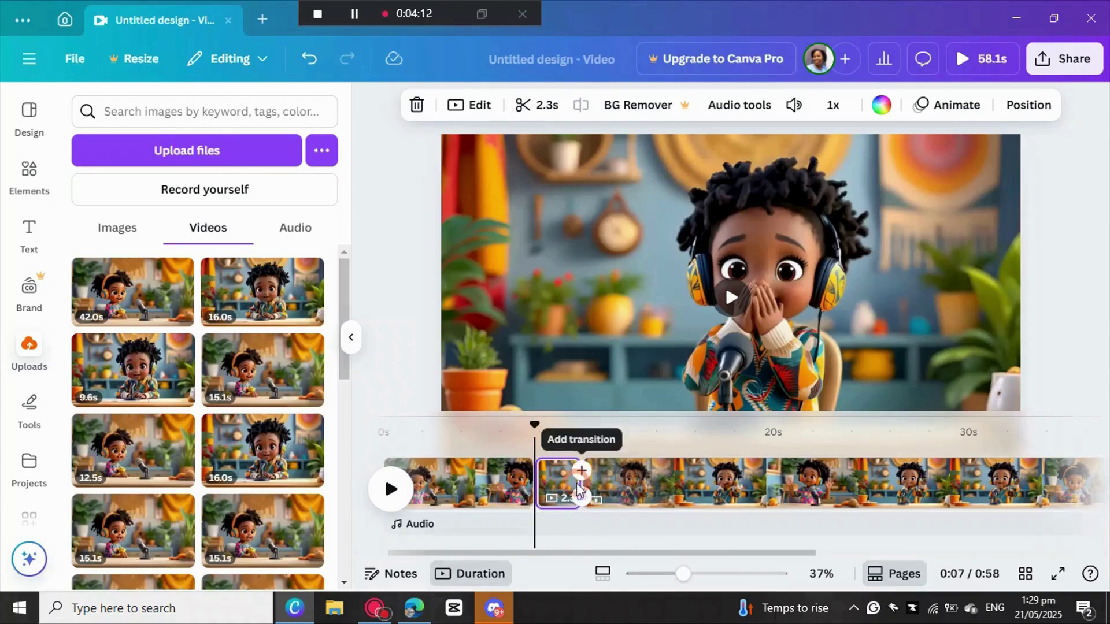
- Play on from the end of the inserted 2.3-second piece and split the following 7.5-second page at about 0:13
click(577, 489)
click(390, 488)
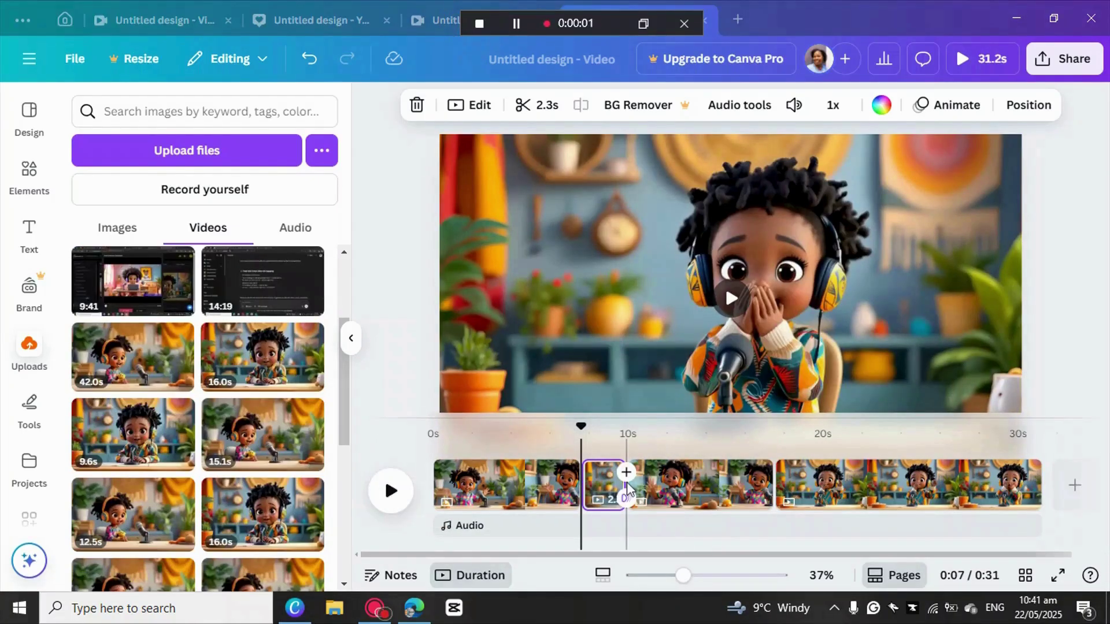
click(625, 493)
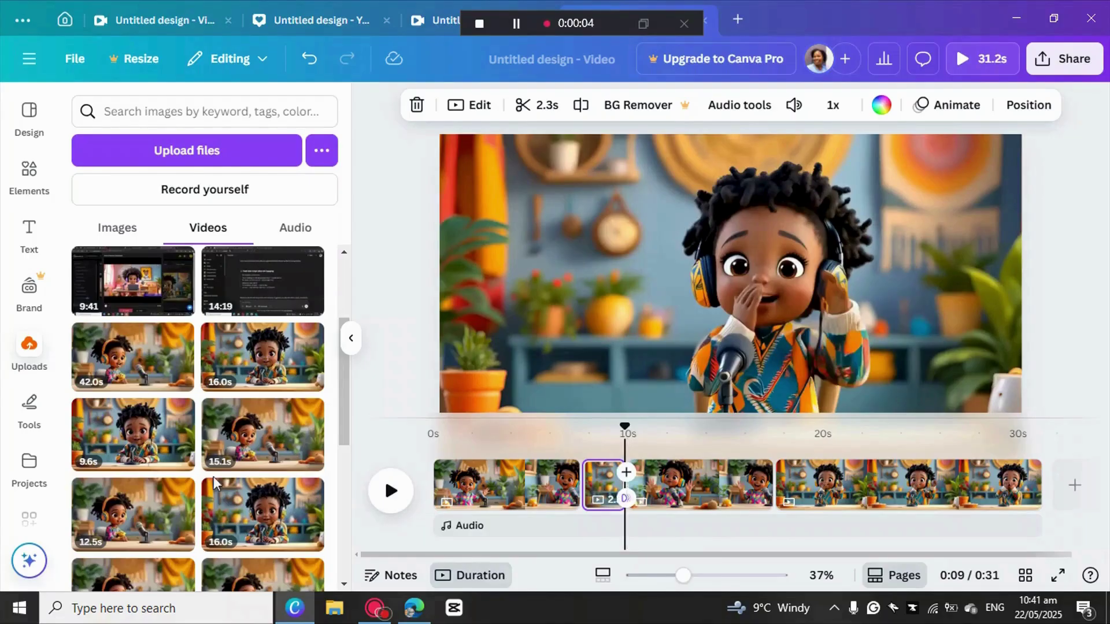
click(390, 491)
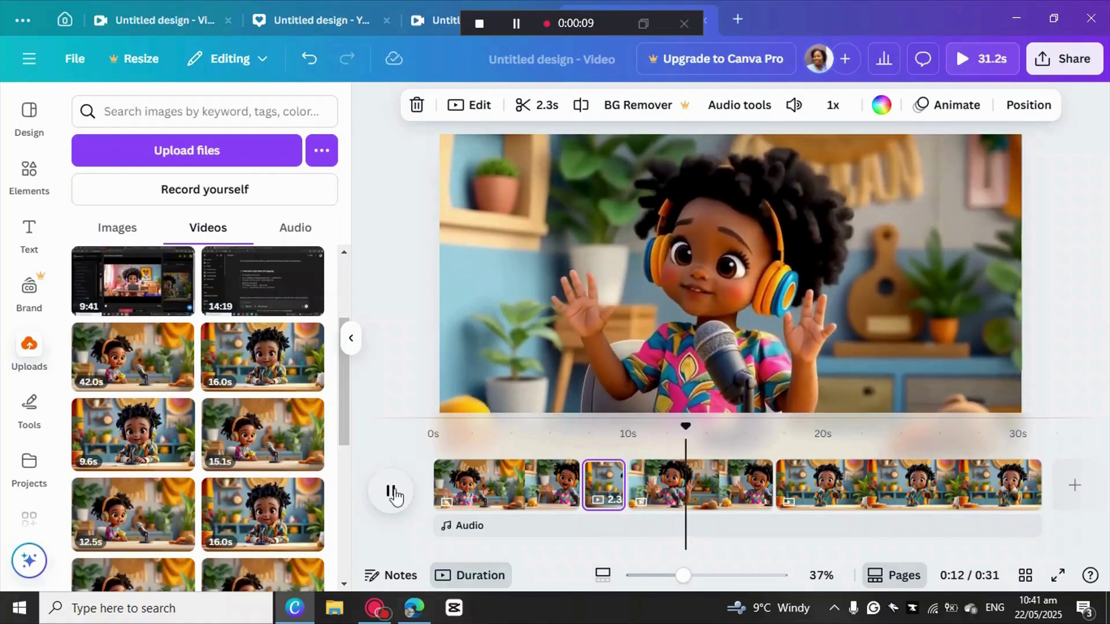
click(390, 492)
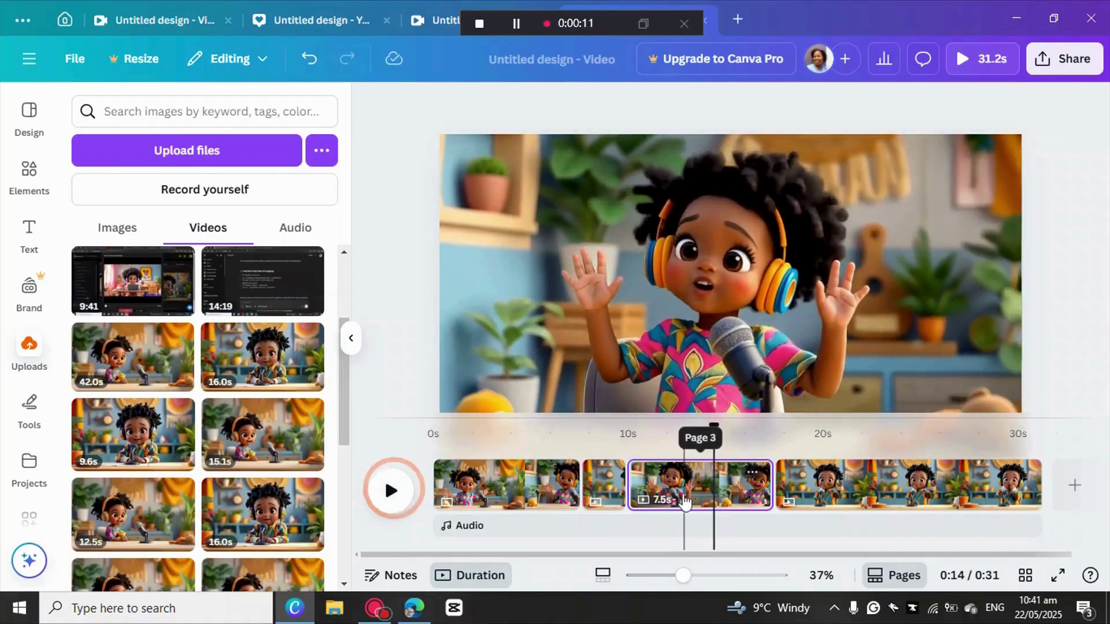
click(687, 497)
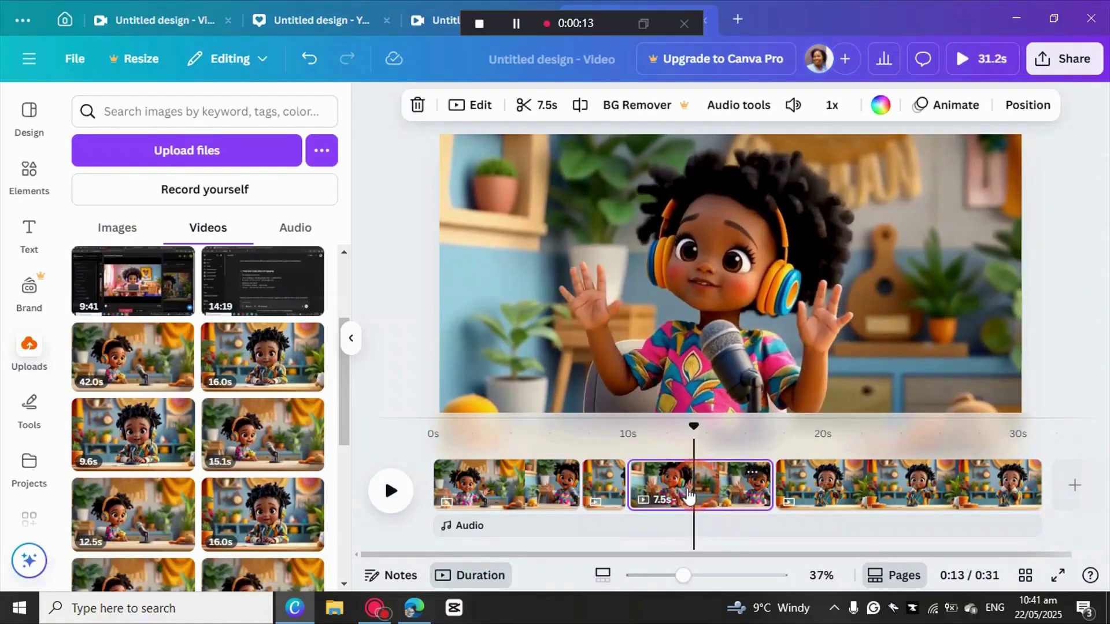
click(391, 492)
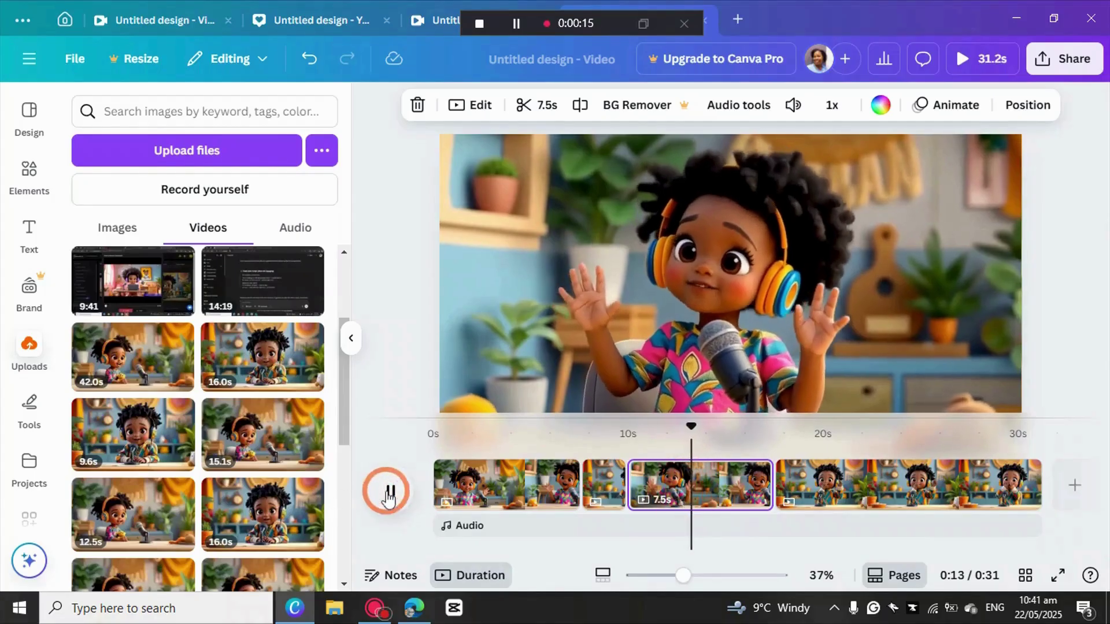
click(390, 491)
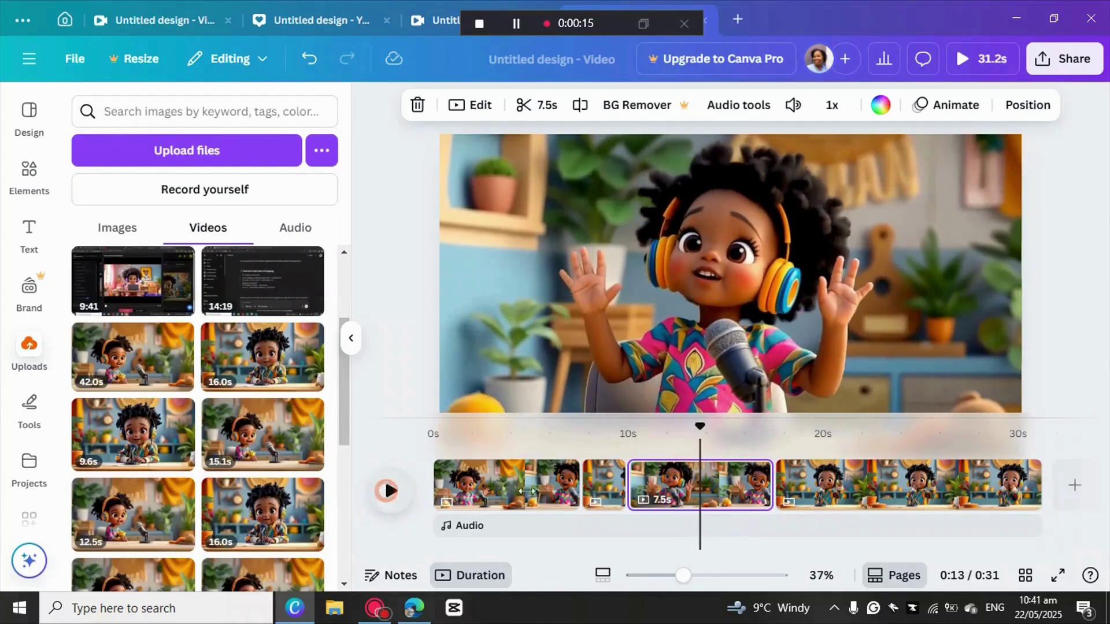
right_click(700, 493)
click(764, 500)
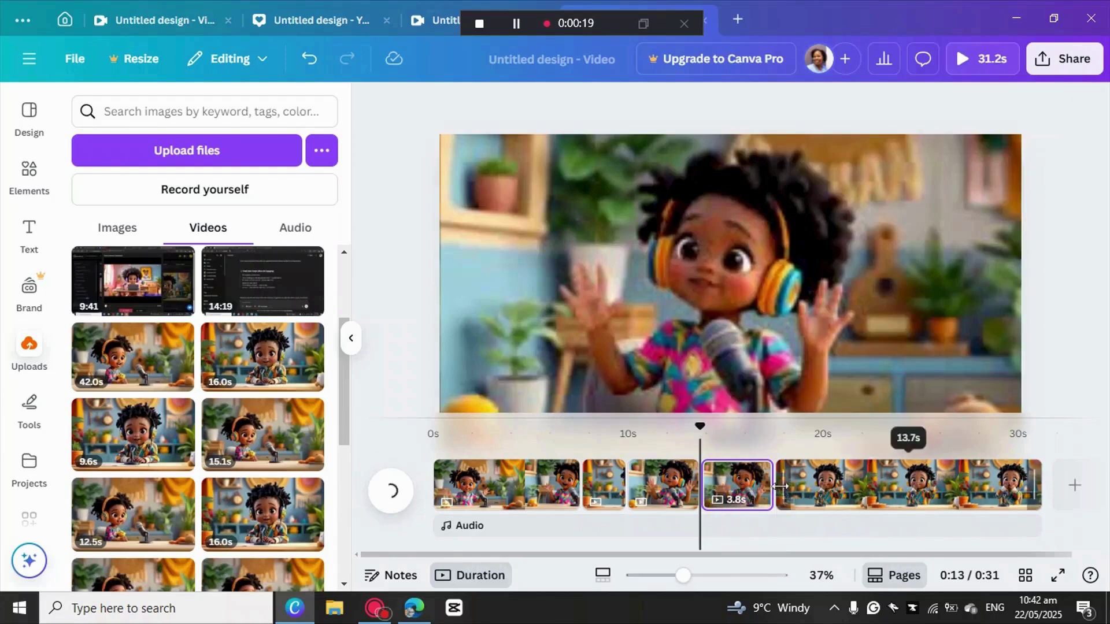
- Play the final 13.7-second page from its start and split it at about 0:20
click(778, 486)
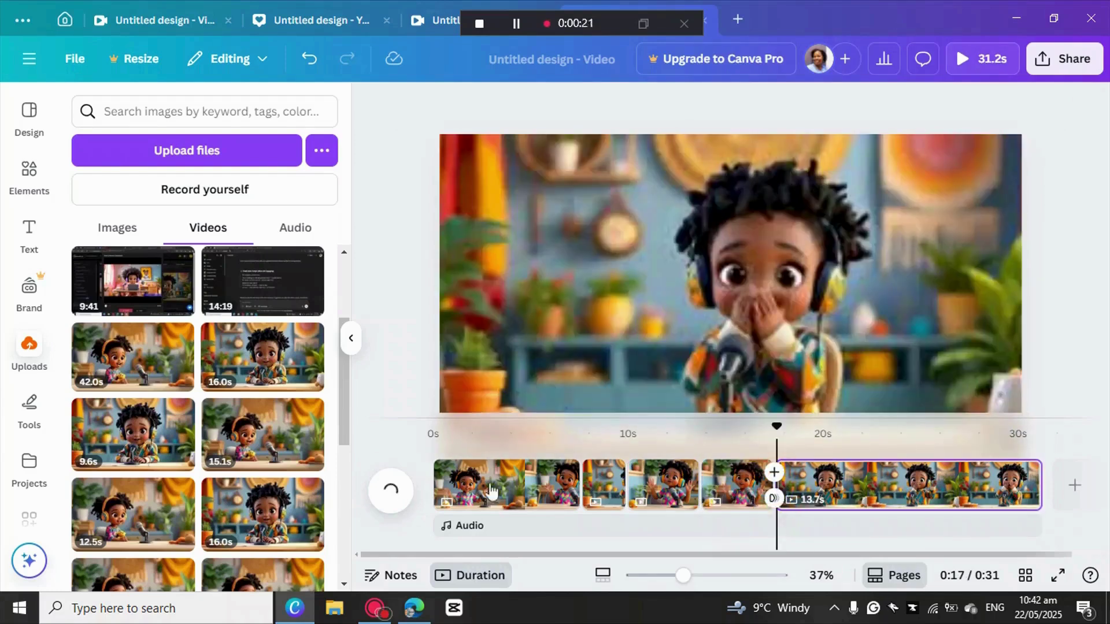
click(392, 491)
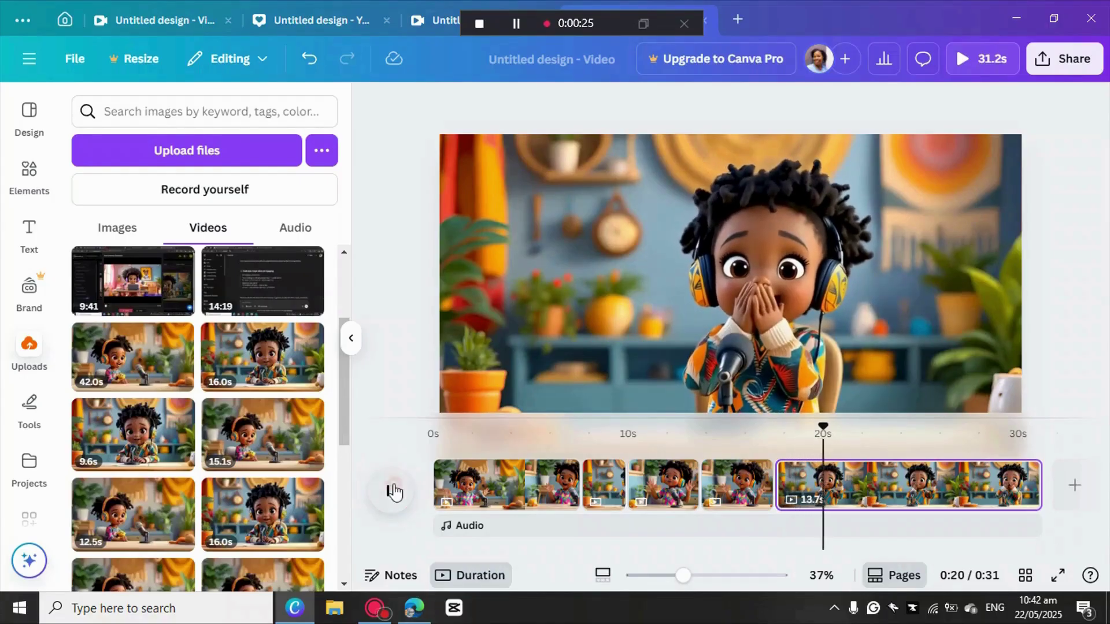
click(392, 491)
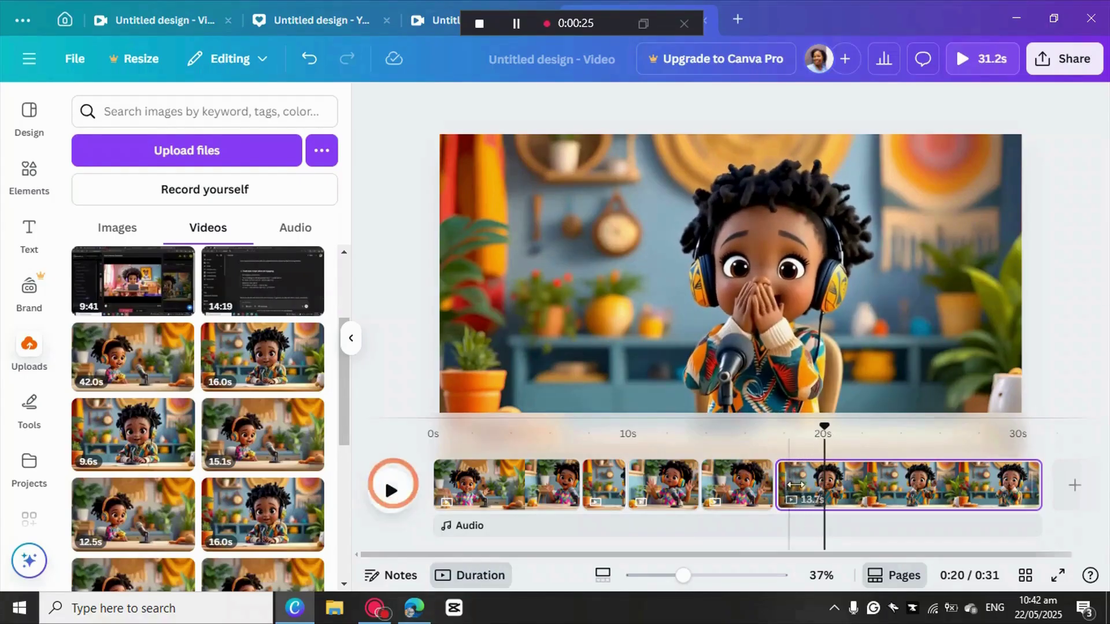
right_click(828, 497)
click(835, 500)
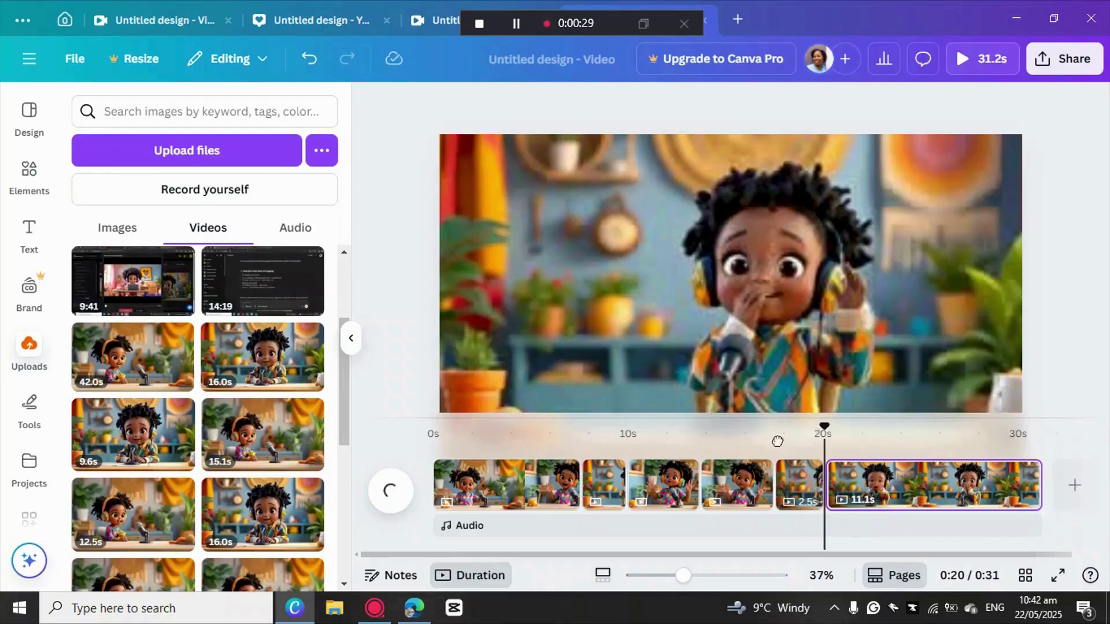
- Try placing the 2.5-second reaction piece directly after the 2.3-second piece, at about 0:09, and play the timeline from its end
mouse_move(799, 486)
mouse_down()
mouse_move(616, 427)
mouse_move(624, 453)
mouse_move(639, 448)
mouse_move(648, 468)
mouse_up()
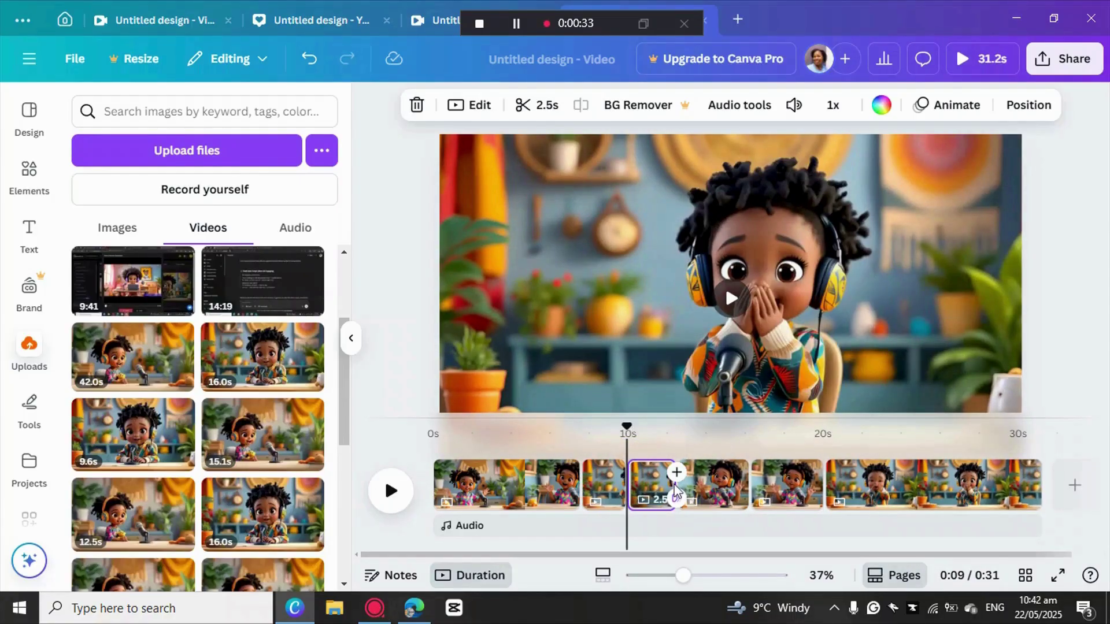
click(675, 492)
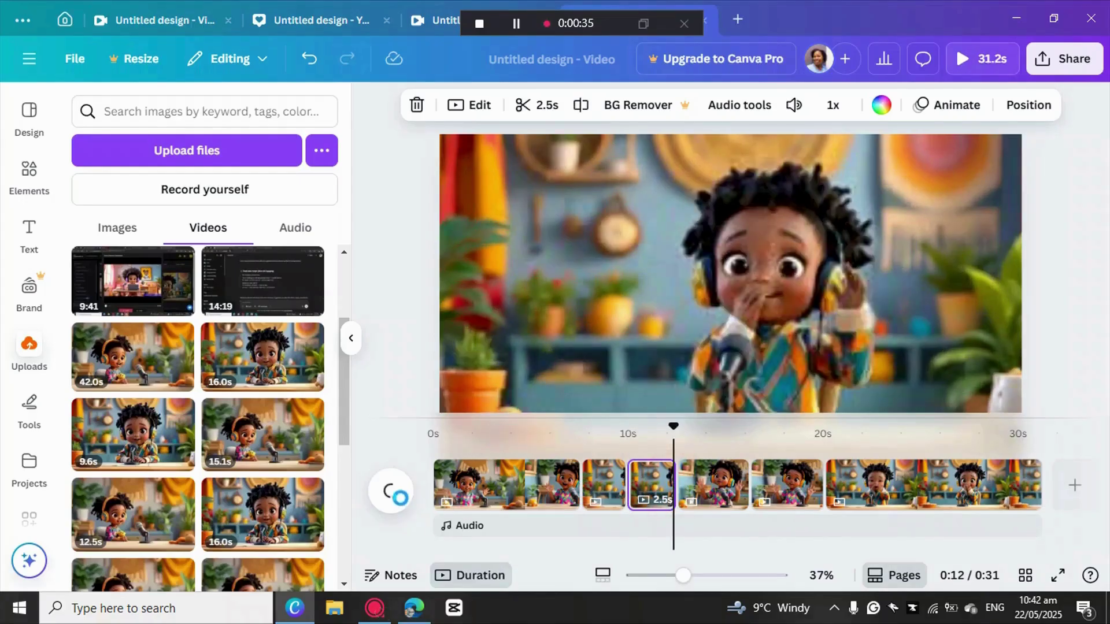
click(391, 496)
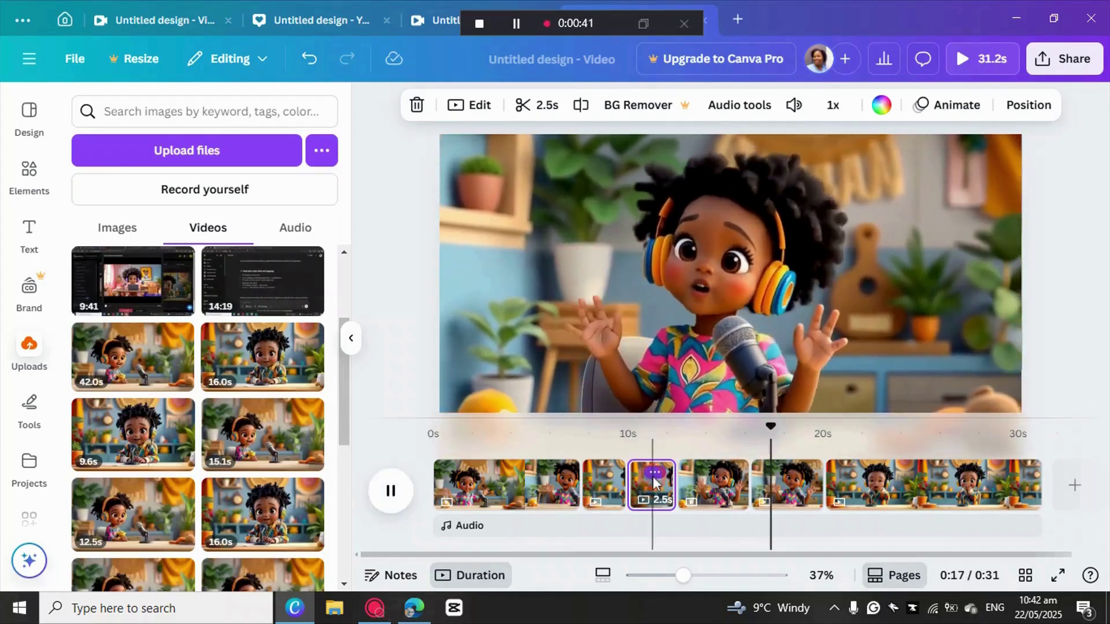
click(655, 473)
click(378, 444)
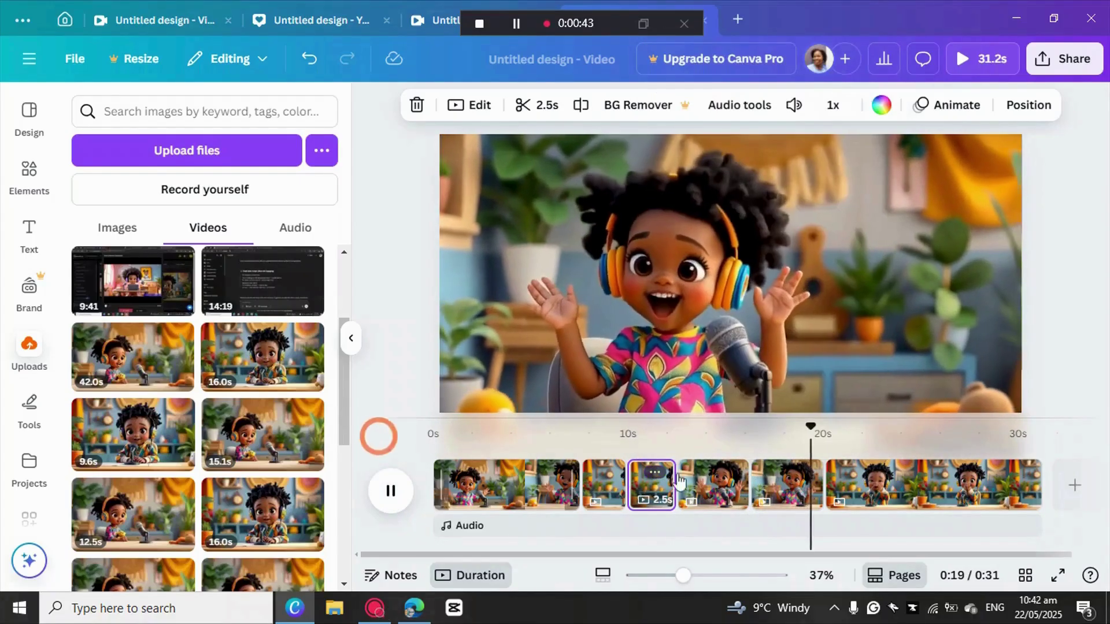
click(790, 479)
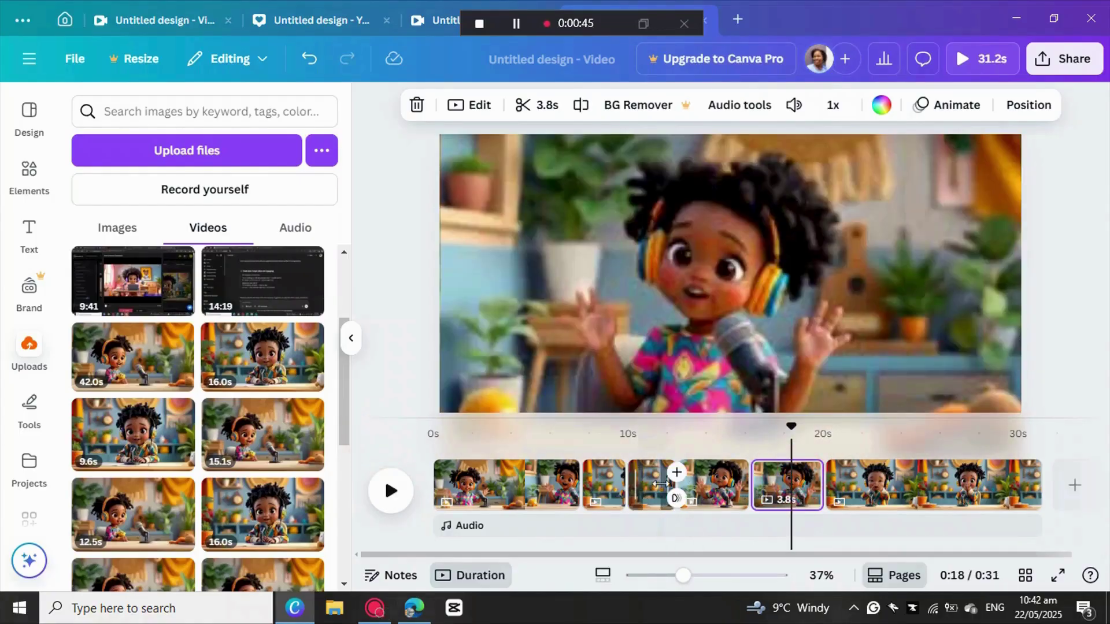
- Move the 2.5-second reaction piece between the two halves of the split 7.5-second page, leaving no extra blank page
drag(656, 483, 748, 480)
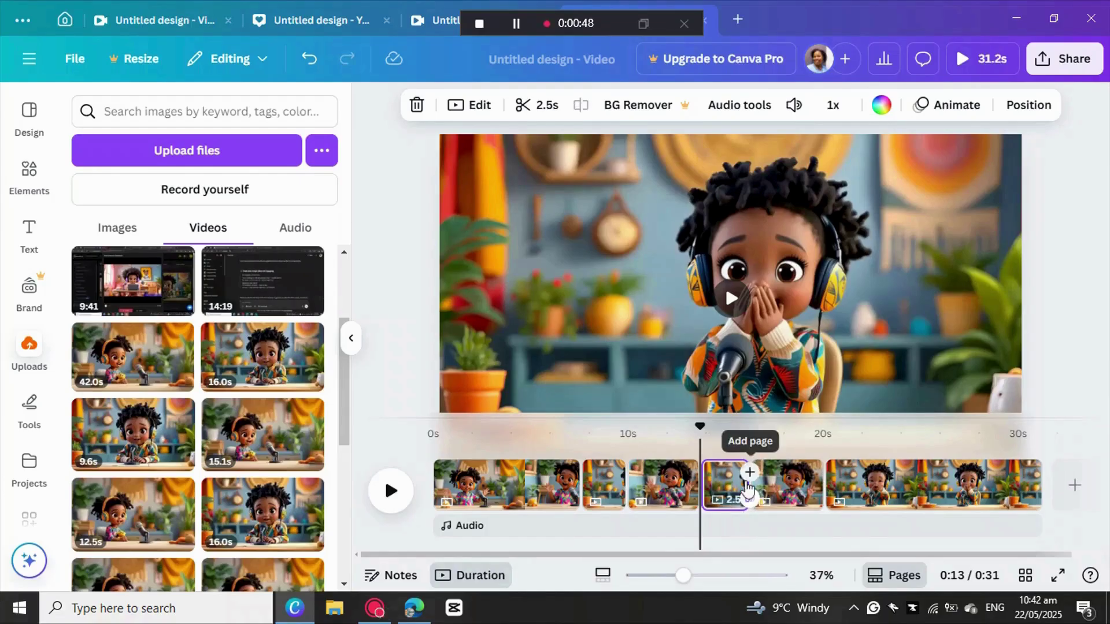
click(749, 477)
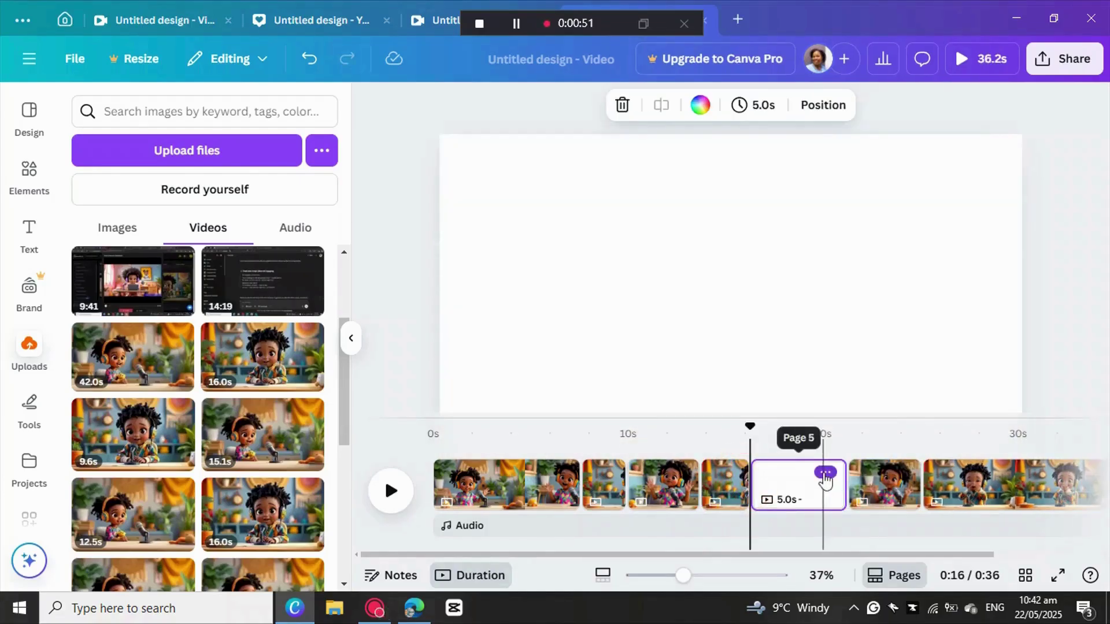
click(825, 474)
click(855, 298)
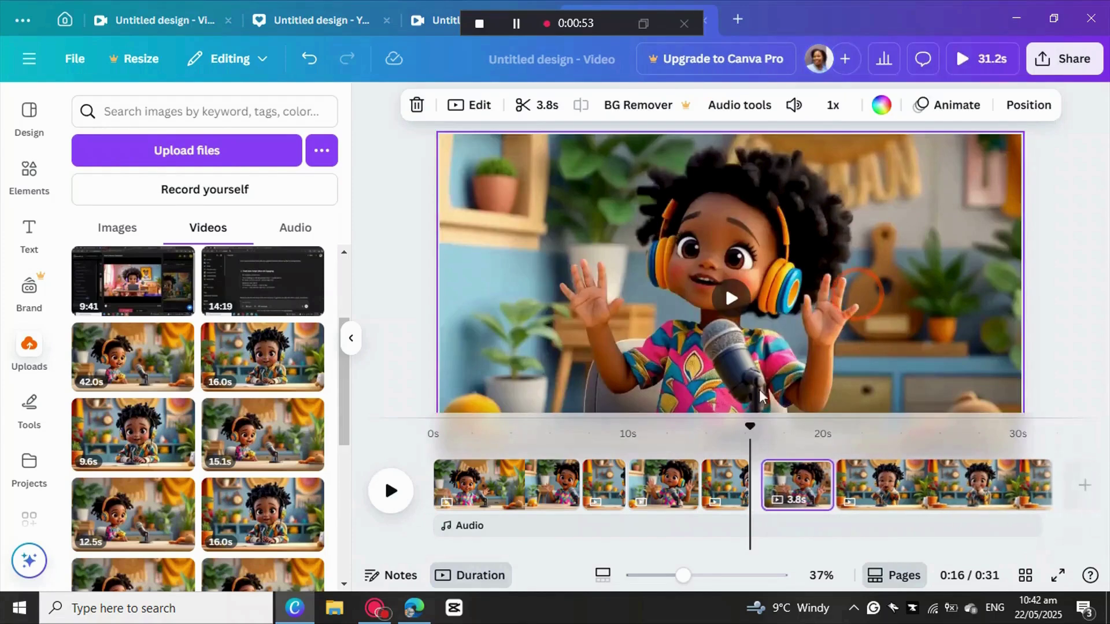
- Play through the remaining clips and split the final 11.1-second page at about 0:24
click(390, 491)
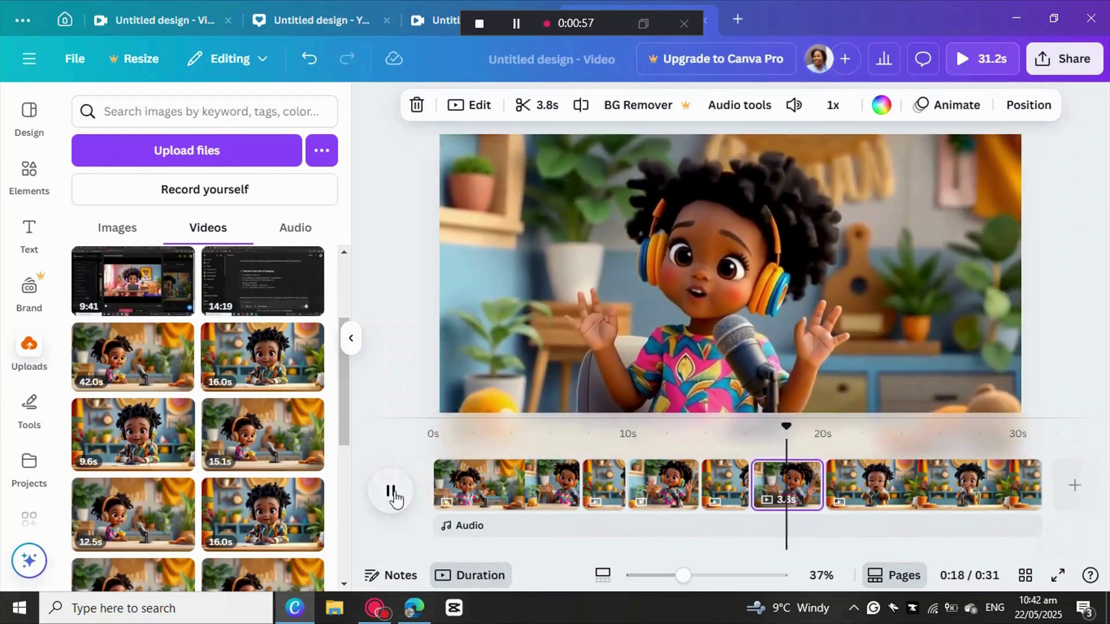
click(392, 492)
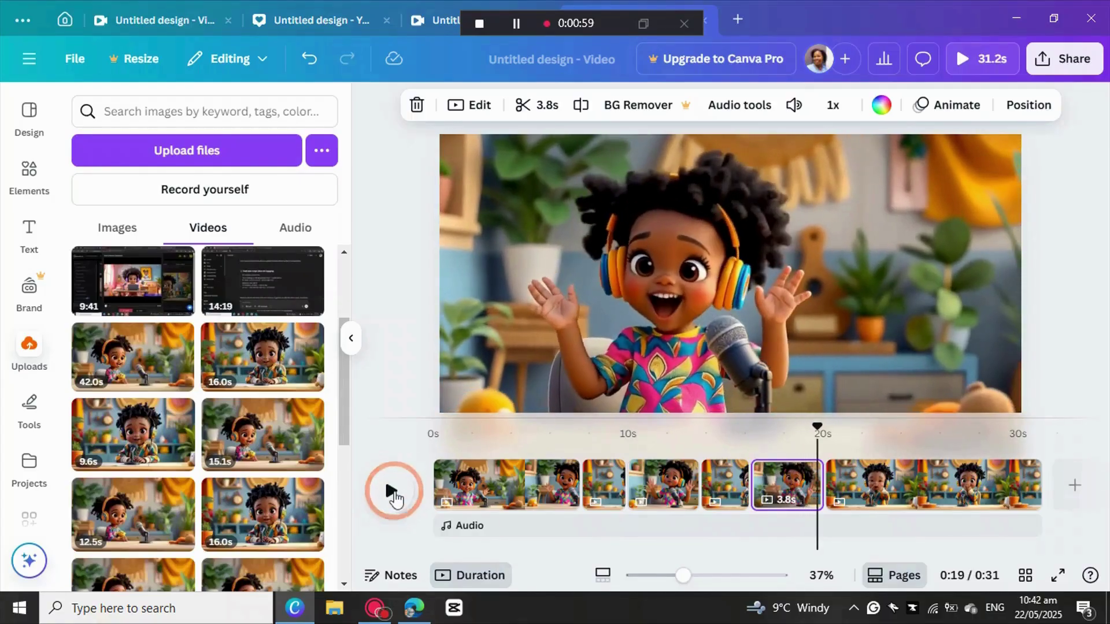
click(828, 483)
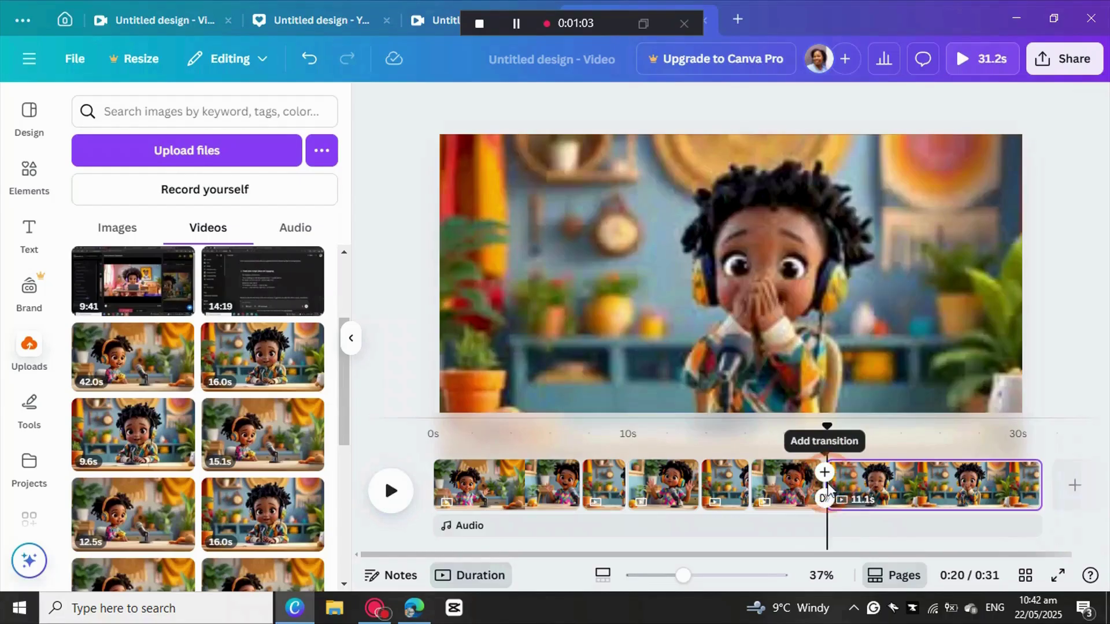
click(391, 494)
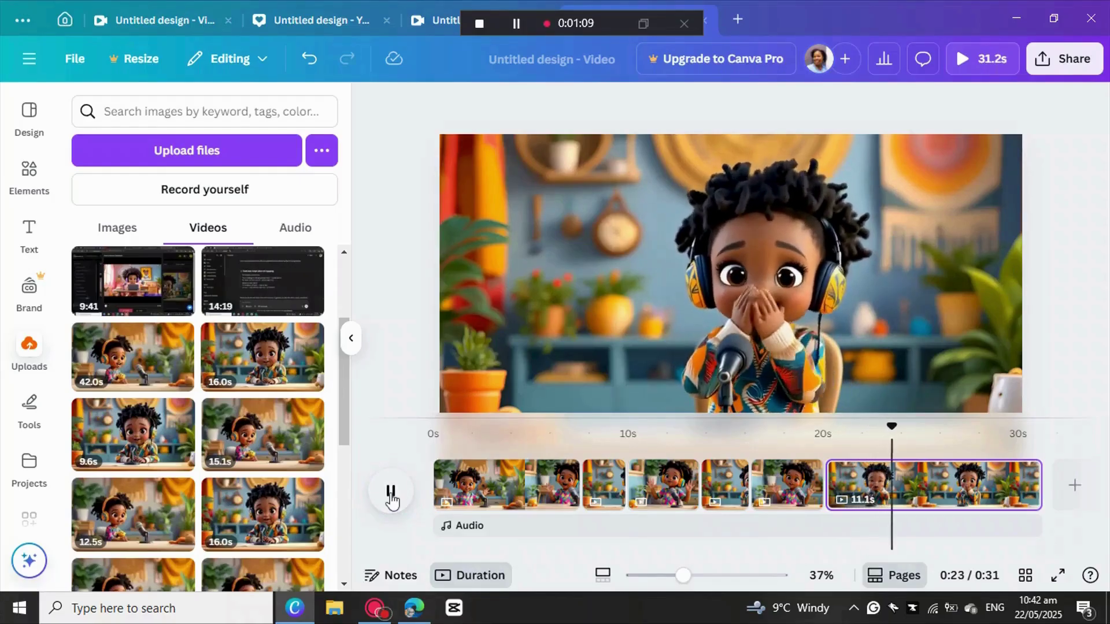
click(391, 496)
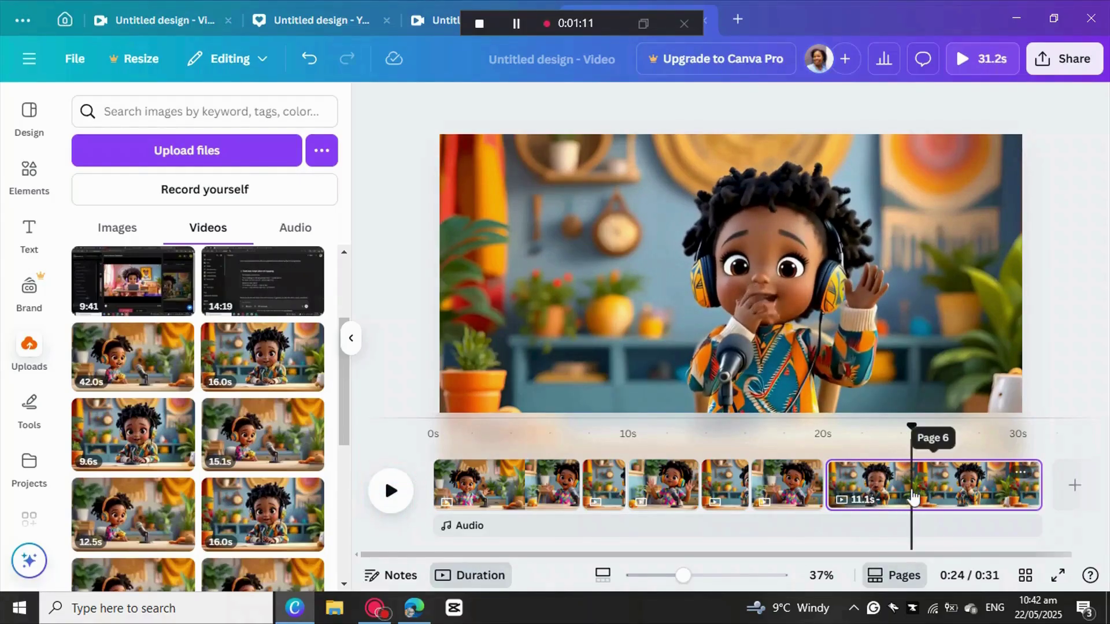
right_click(913, 496)
click(916, 500)
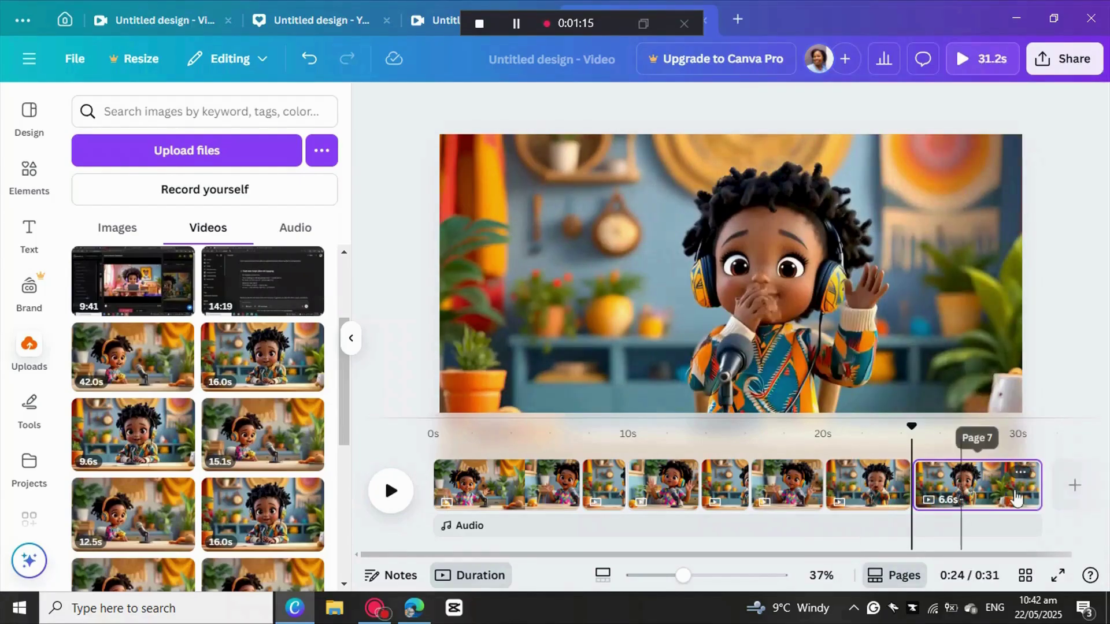
- Add a new page at the end of the timeline and set the uploaded 12.5-second girl clip as its background
click(1073, 488)
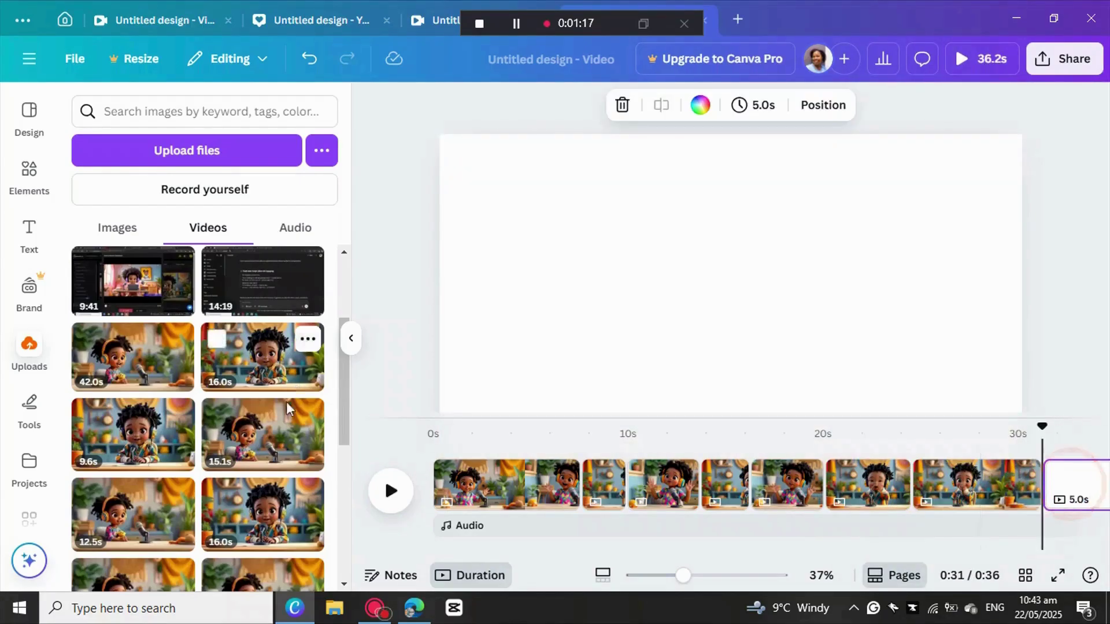
scroll(223, 418, down, 1)
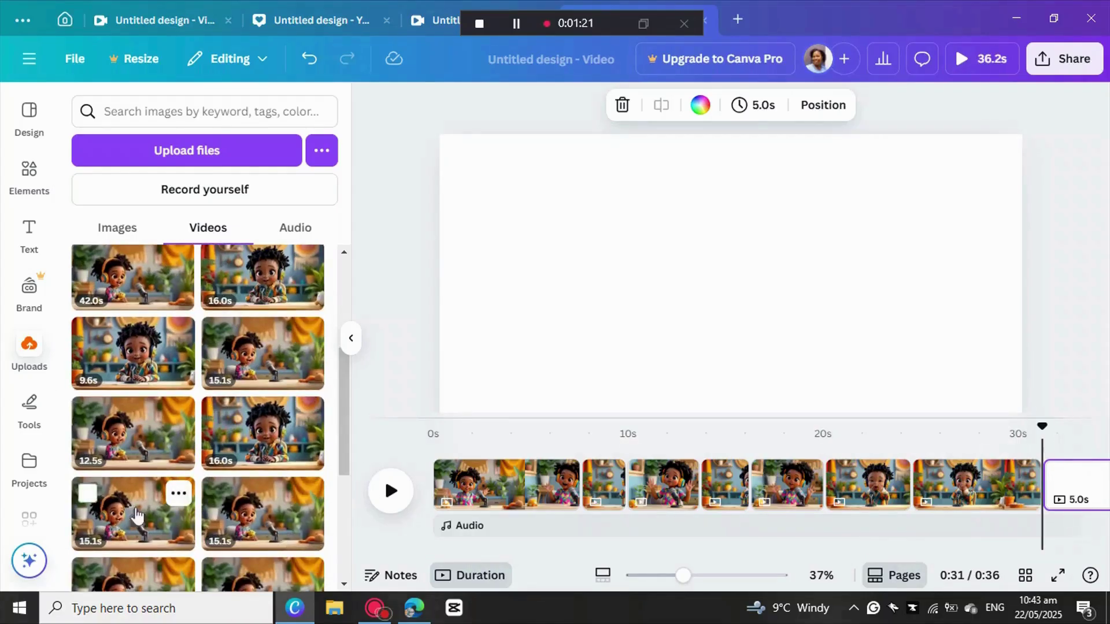
click(123, 437)
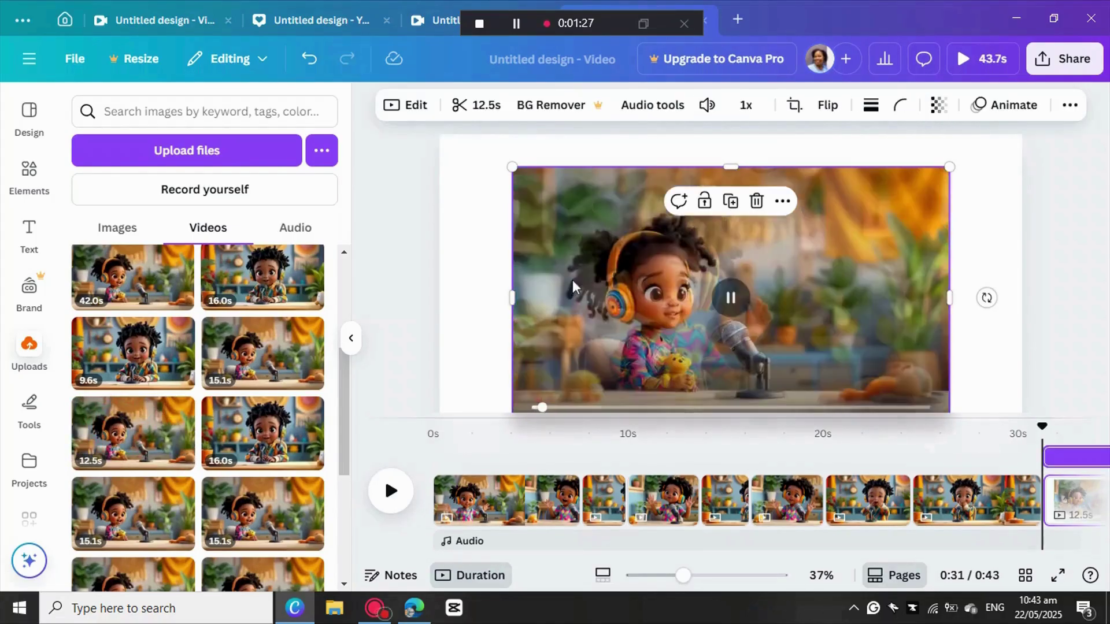
right_click(646, 294)
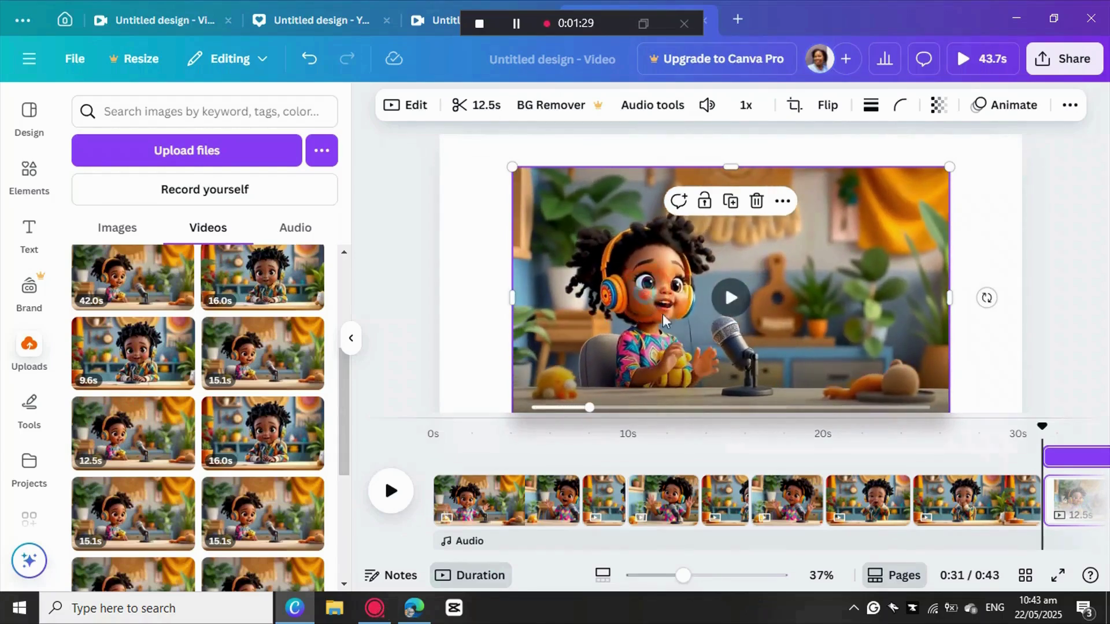
click(731, 499)
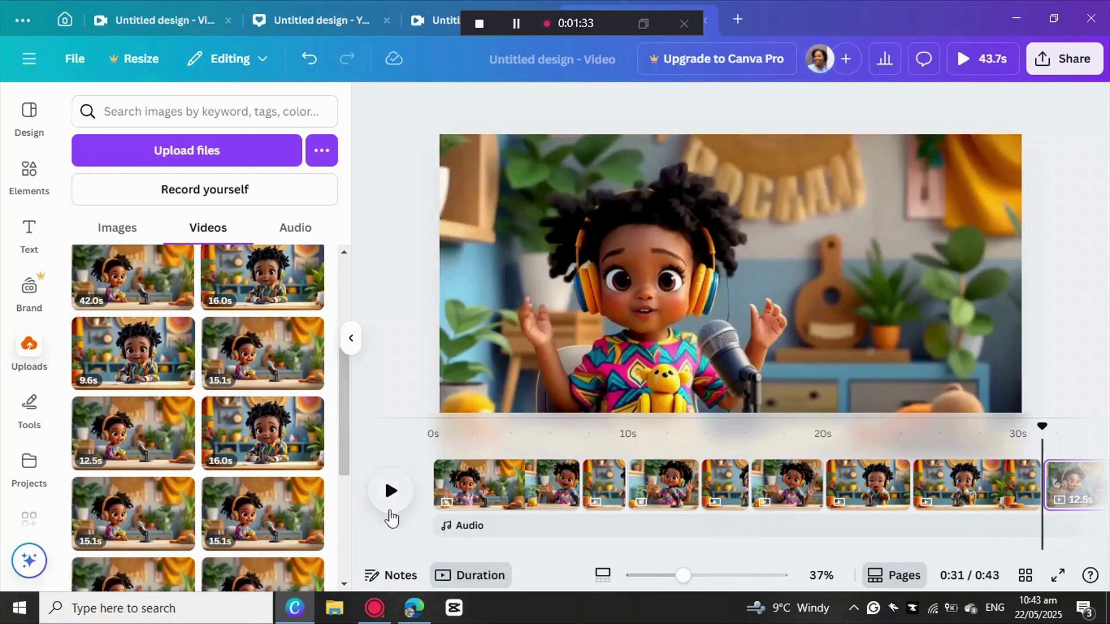
- Play the 12.5-second page, split it at about 0:32, and move its short first piece to about 0:20 on the timeline
click(391, 498)
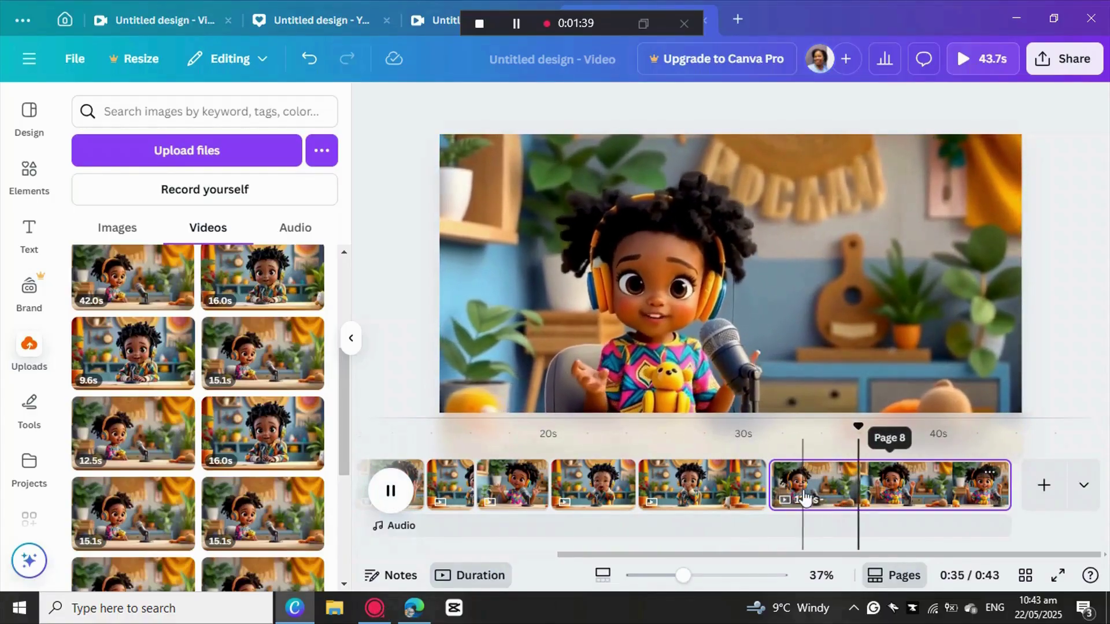
click(804, 495)
click(391, 490)
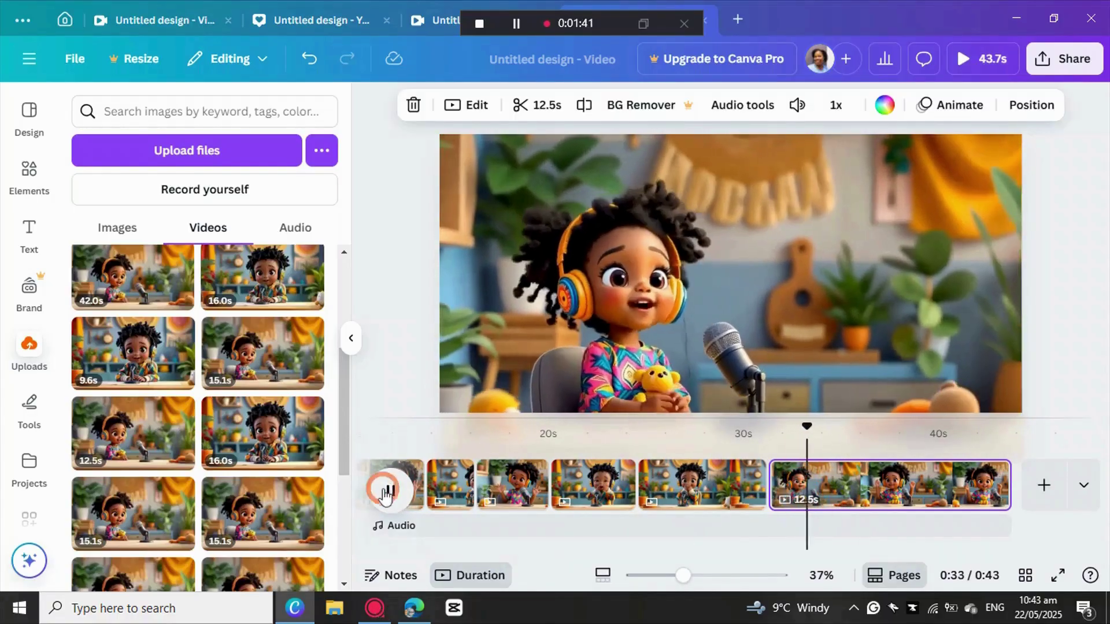
click(778, 486)
click(386, 491)
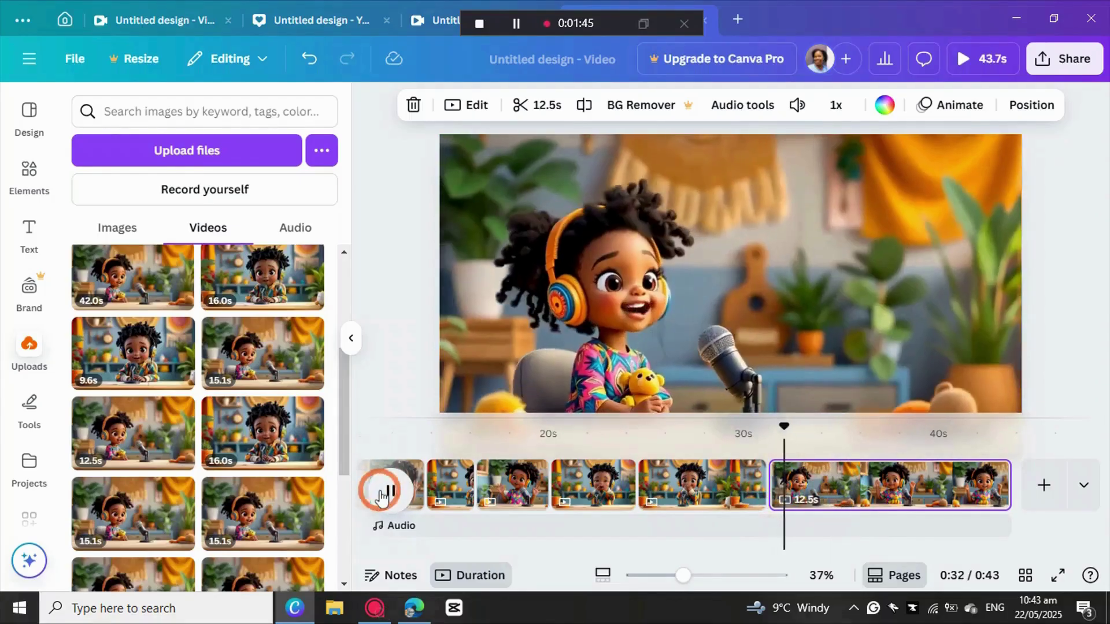
right_click(796, 492)
click(830, 501)
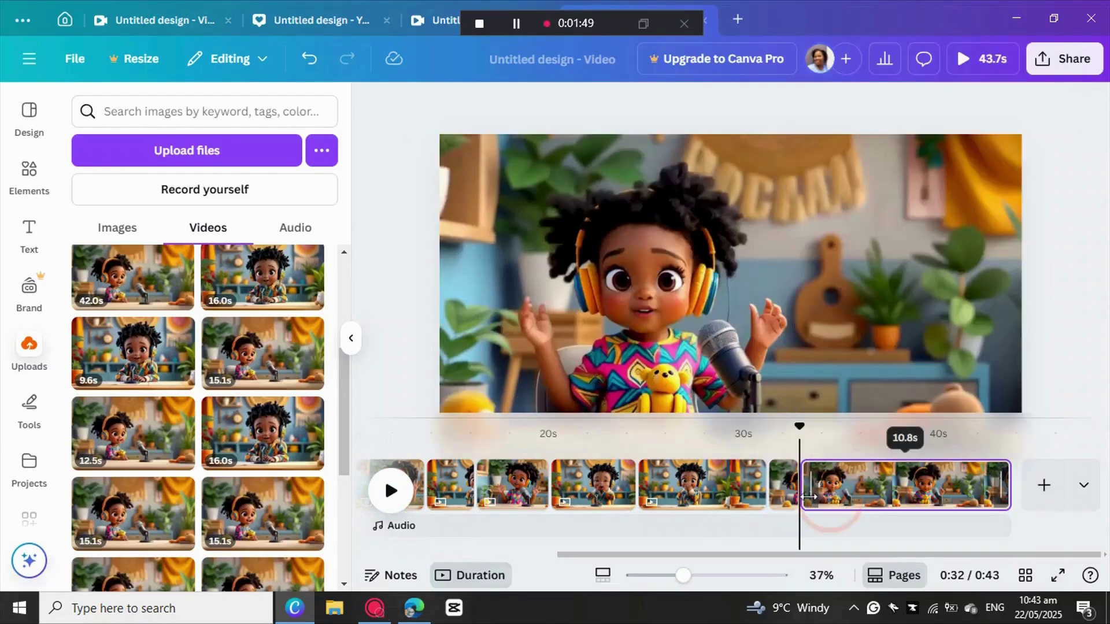
drag(773, 465, 598, 497)
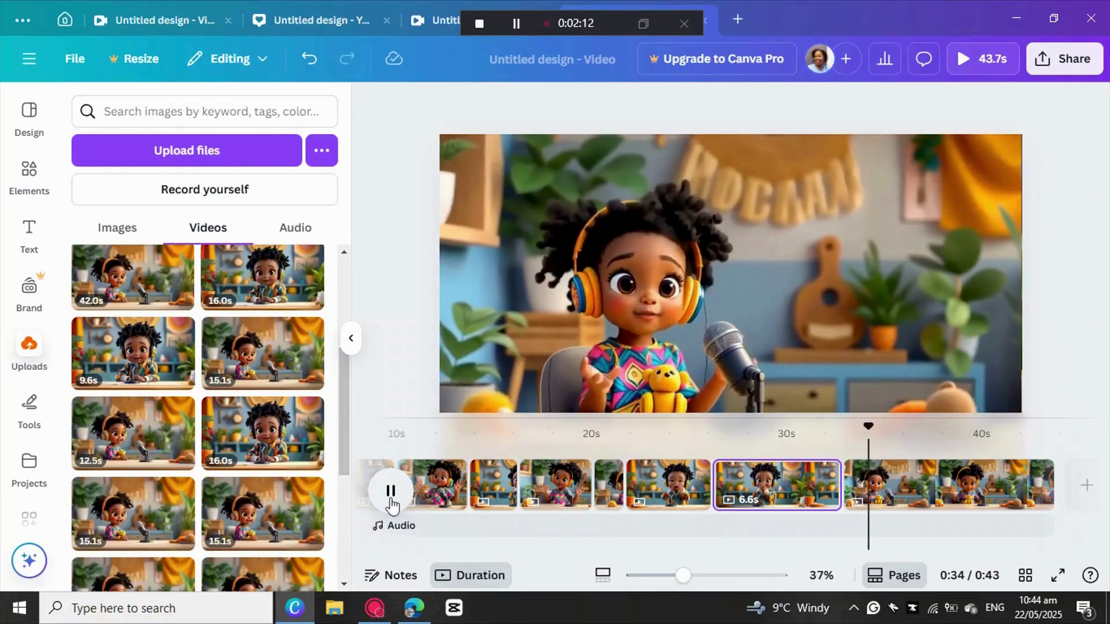
- Split the final 10.8-second page at about 0:35 and move its 3.0-second first piece directly before the 6.6-second page
click(391, 491)
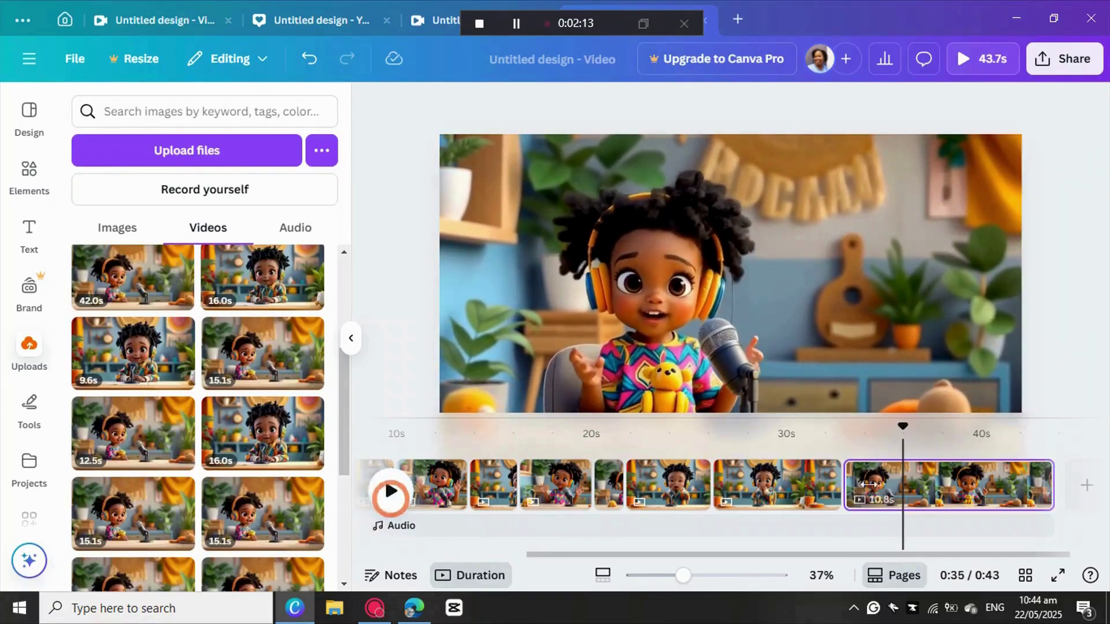
right_click(906, 494)
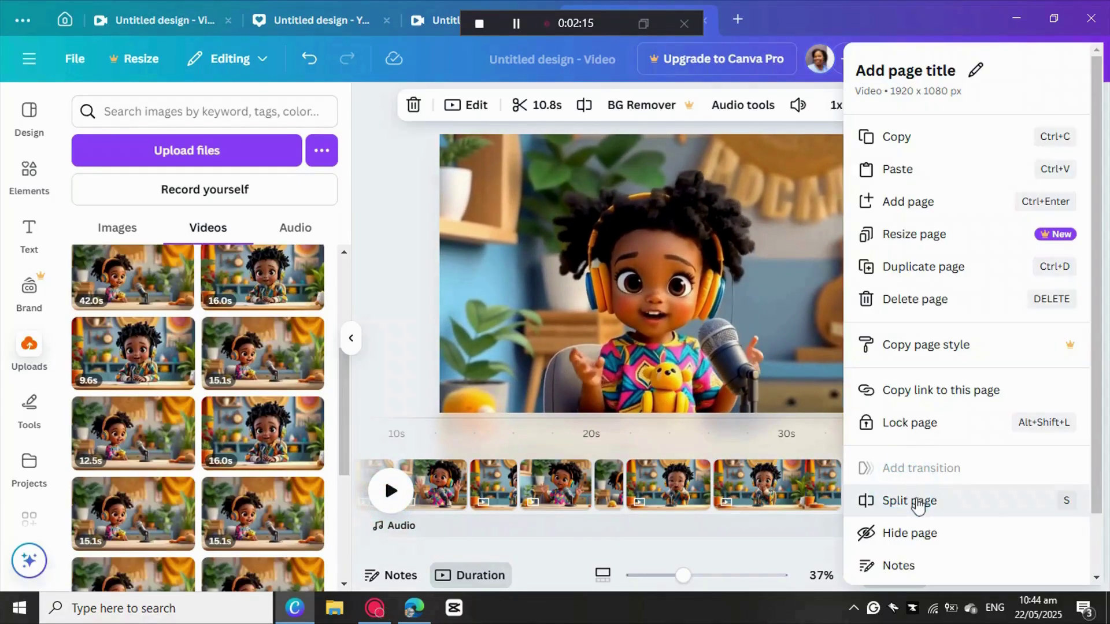
click(918, 505)
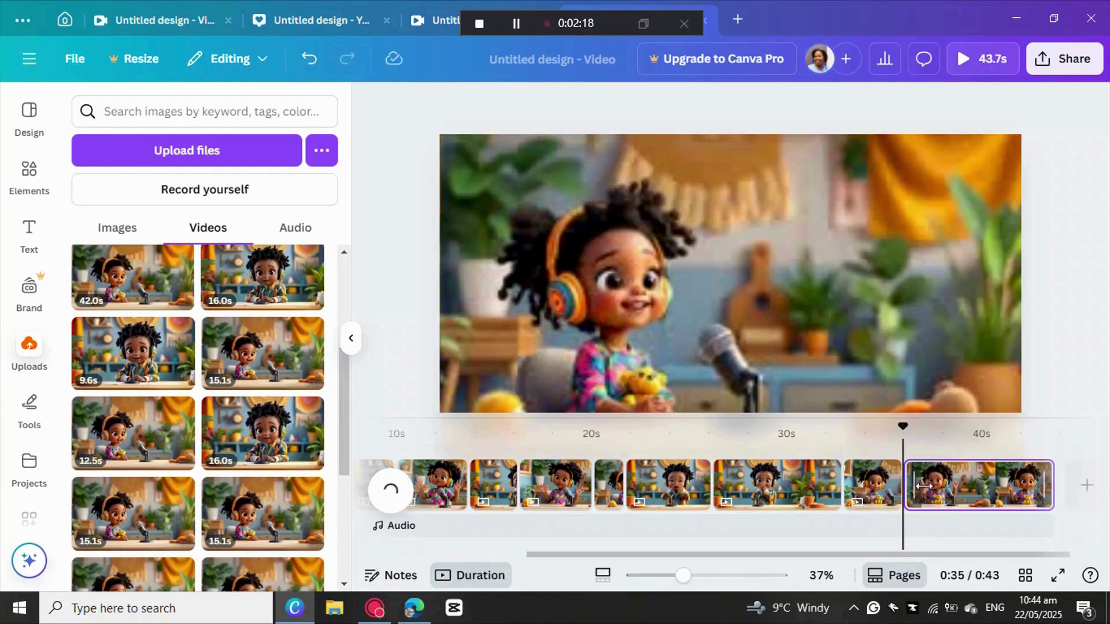
drag(882, 483, 728, 481)
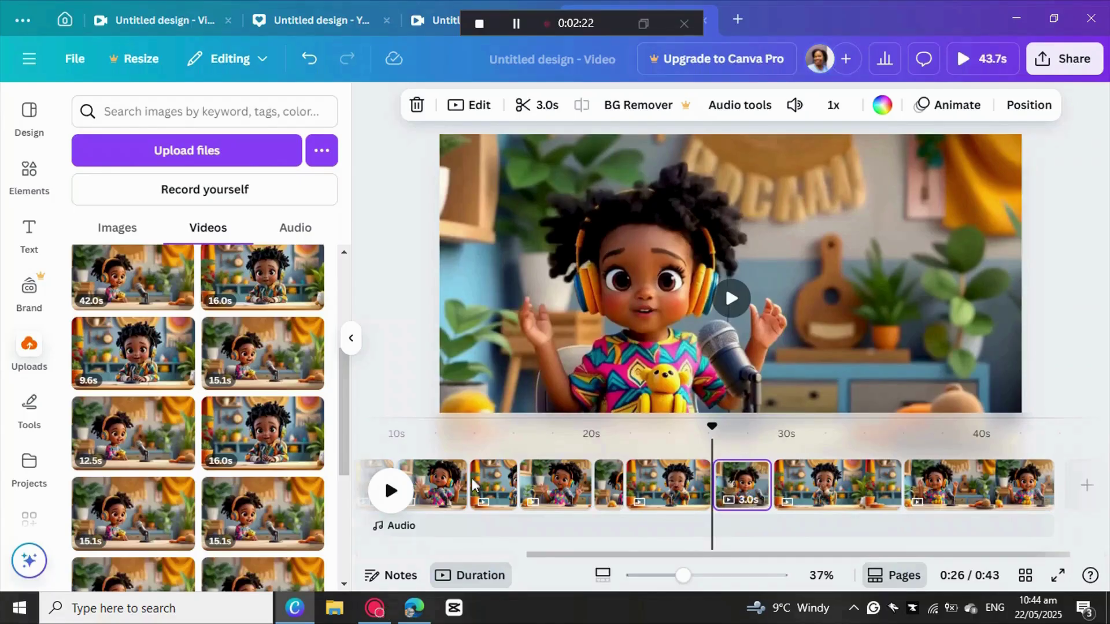
- Play the 6.6-second boy page from its start and split it at about 0:31
click(779, 480)
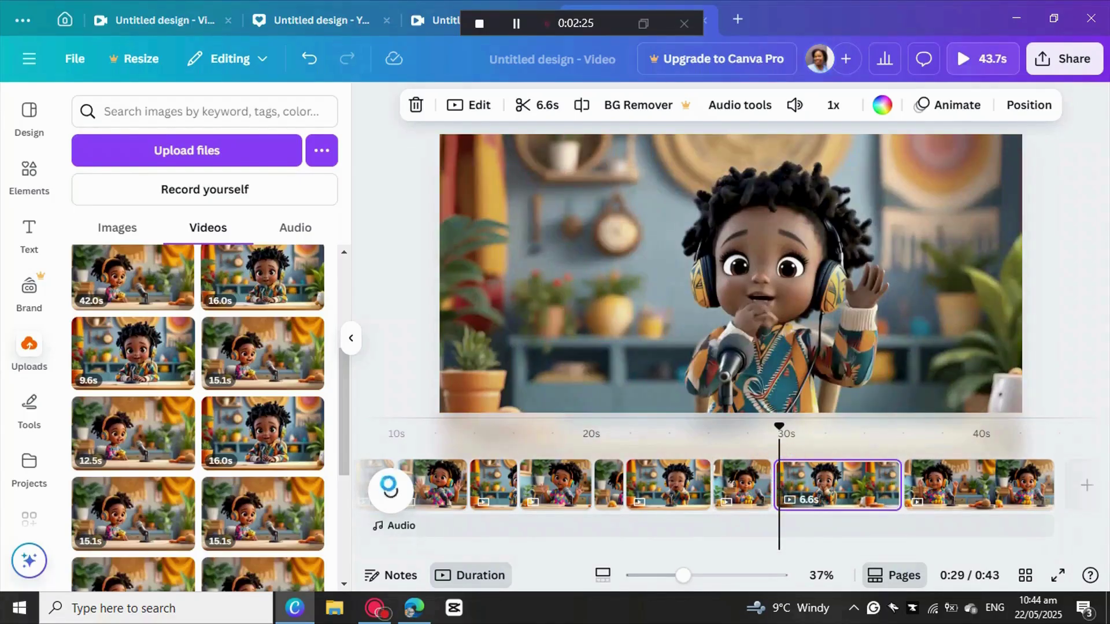
click(393, 500)
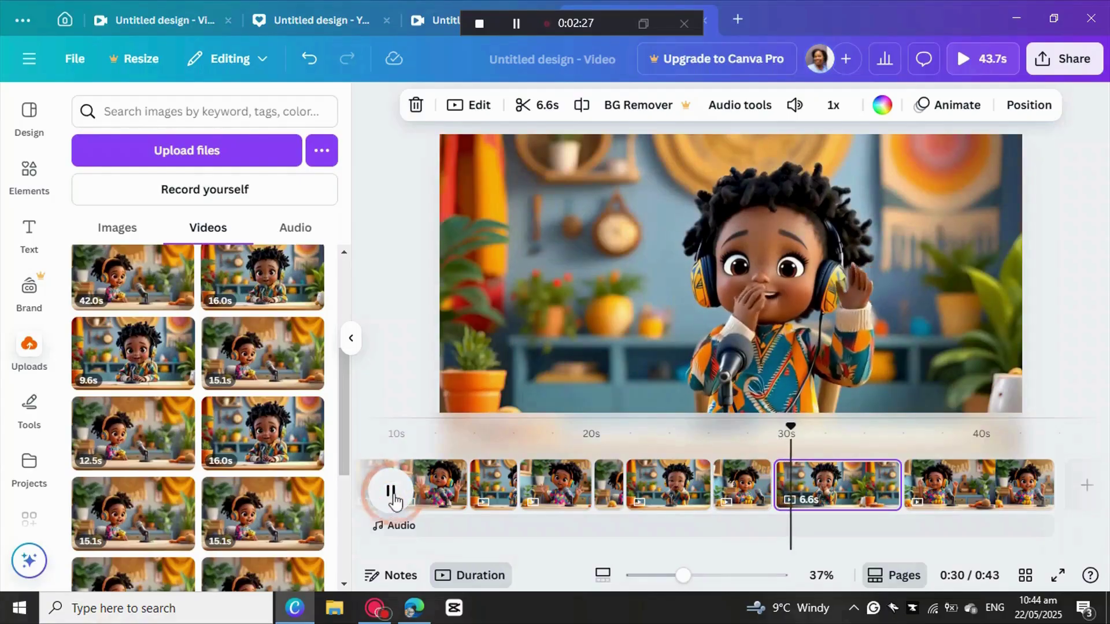
click(403, 498)
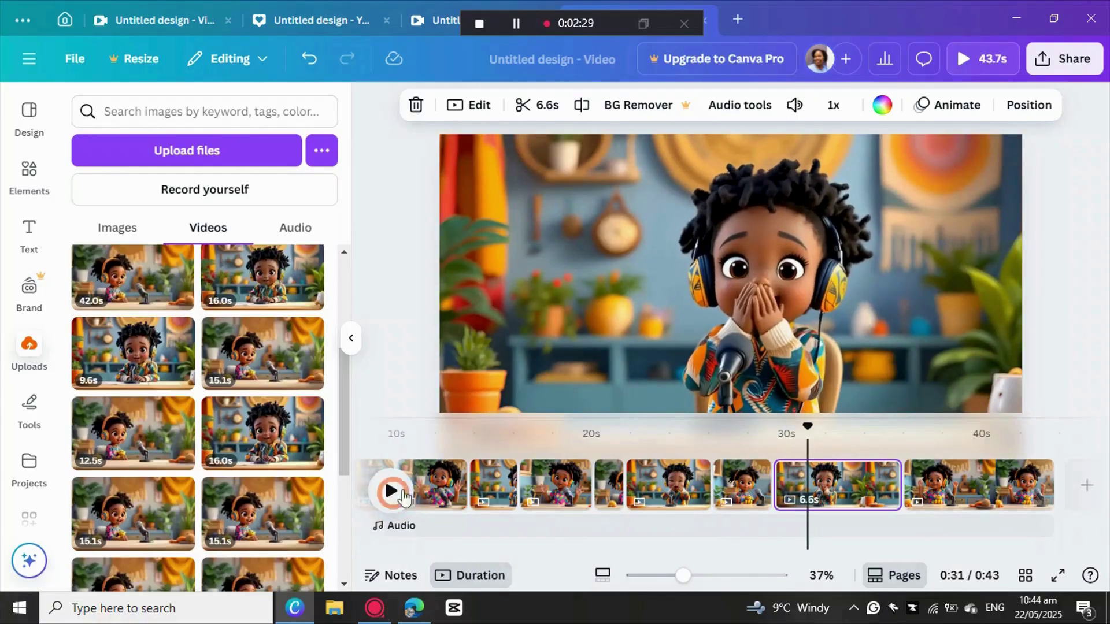
right_click(799, 474)
click(834, 497)
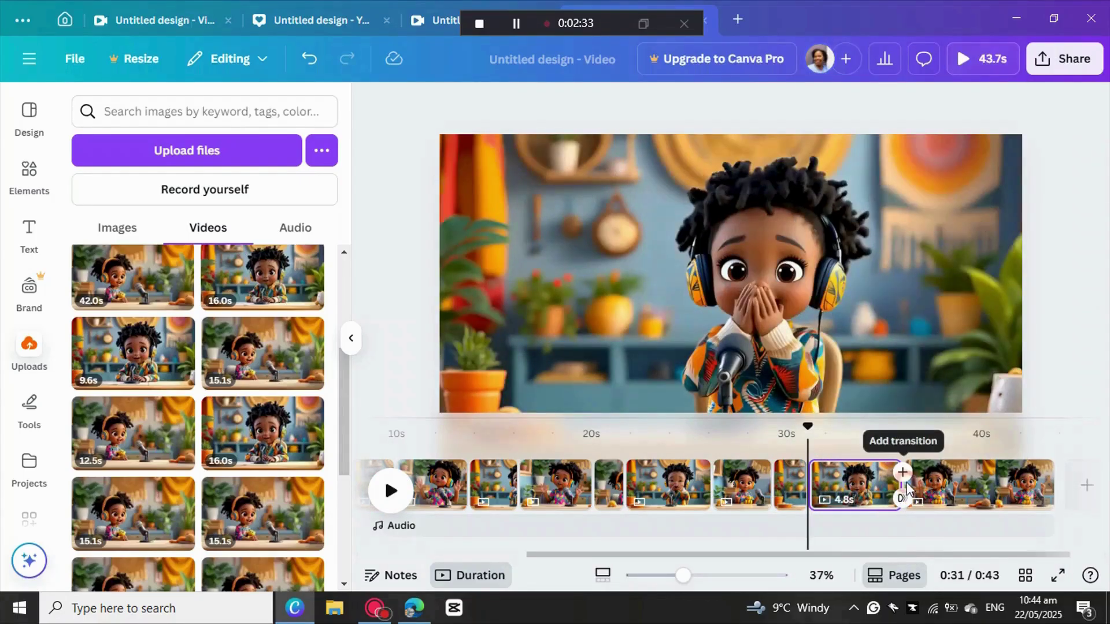
- Play through the last two pages and move the 4.8-second boy piece behind the 7.7-second girl page, at the end of the timeline
click(908, 489)
click(906, 489)
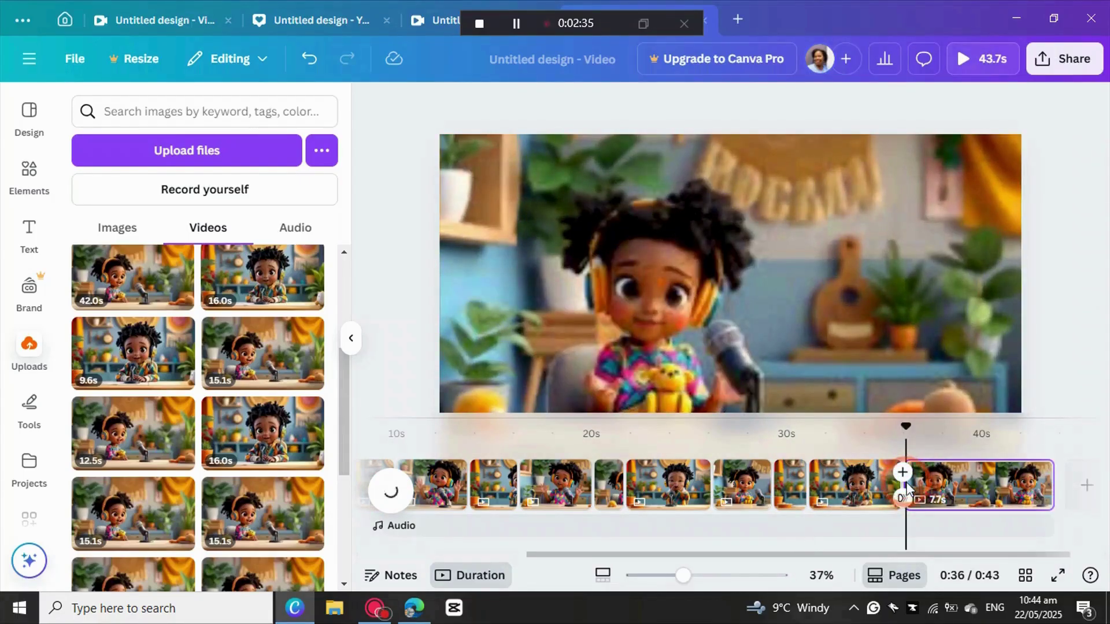
click(413, 491)
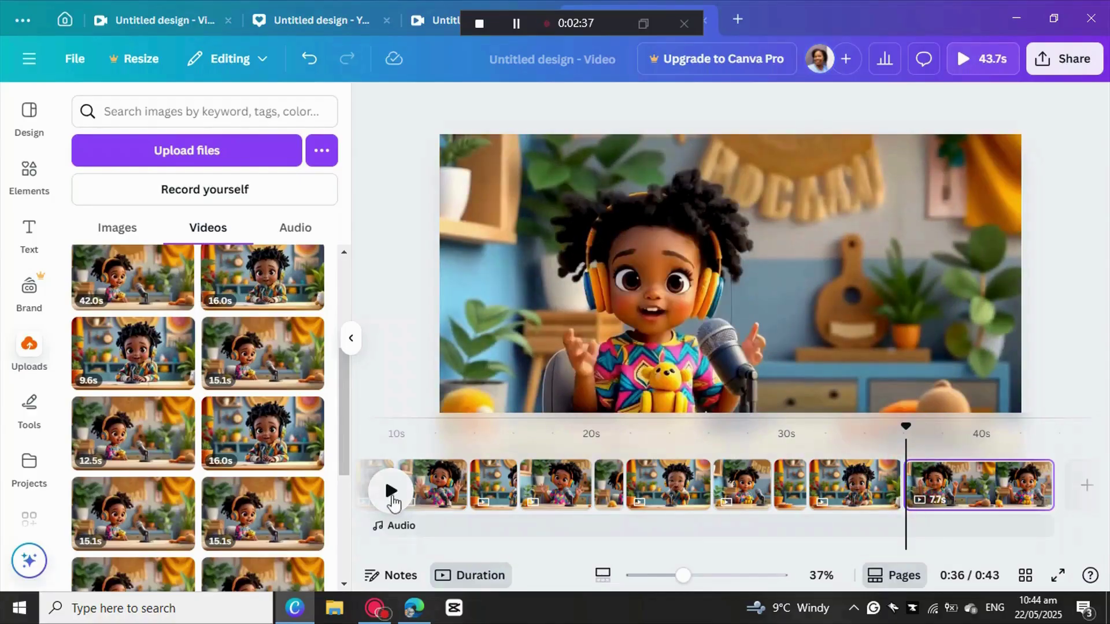
click(392, 492)
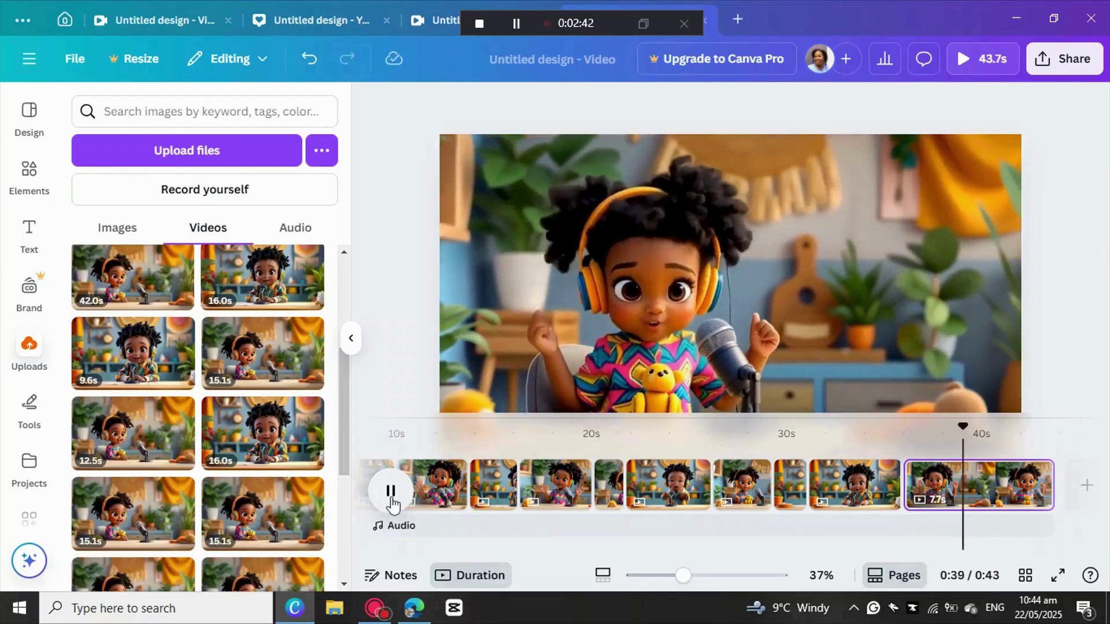
click(392, 498)
click(390, 499)
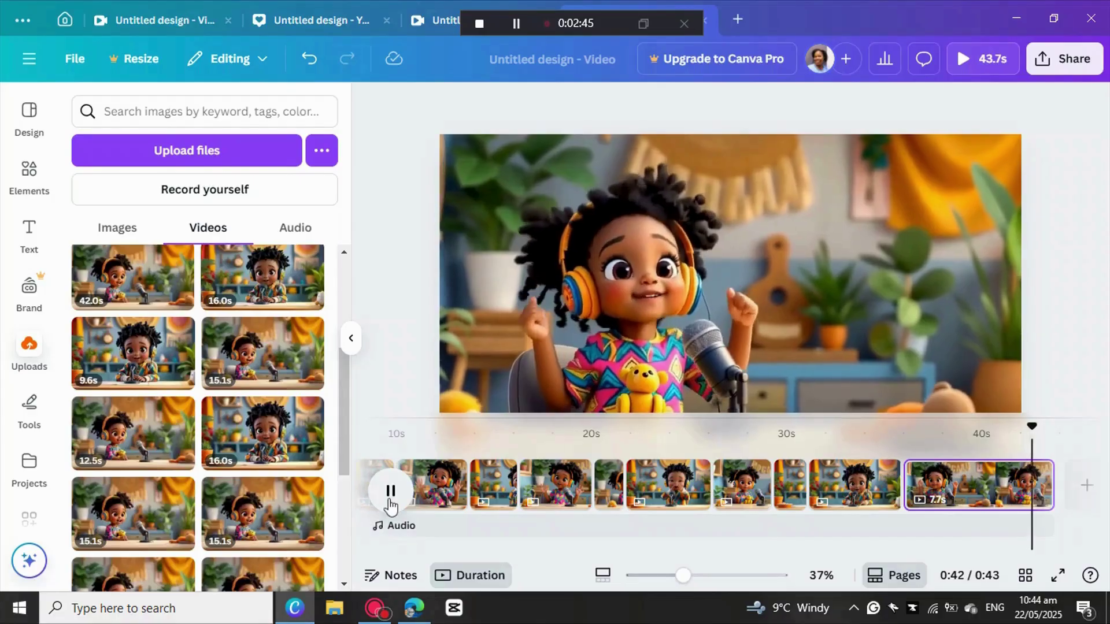
click(835, 498)
click(815, 490)
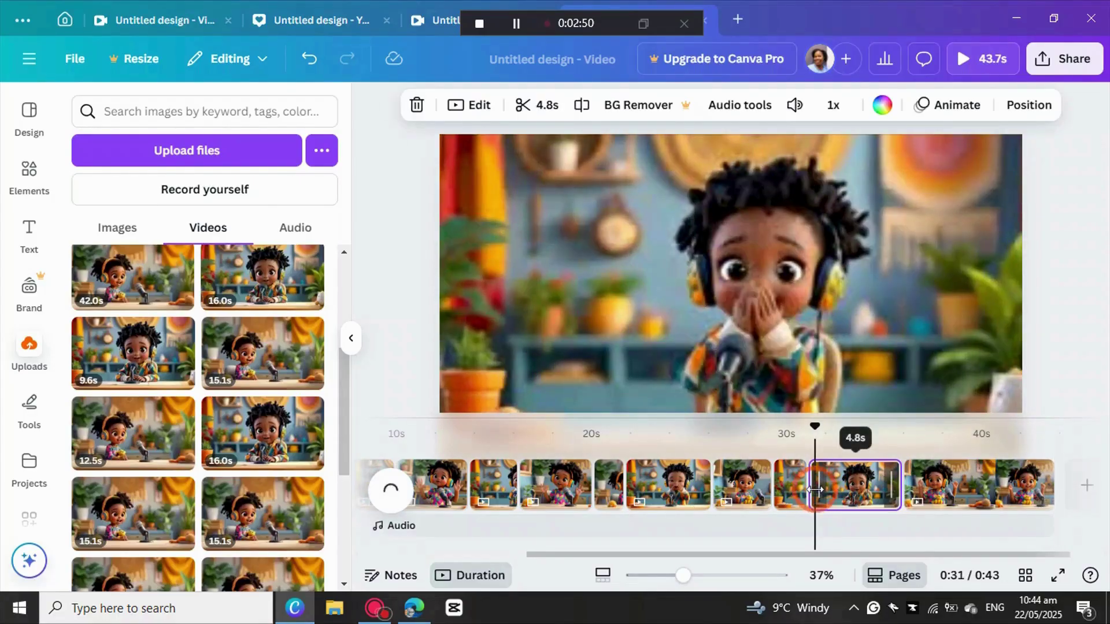
click(815, 490)
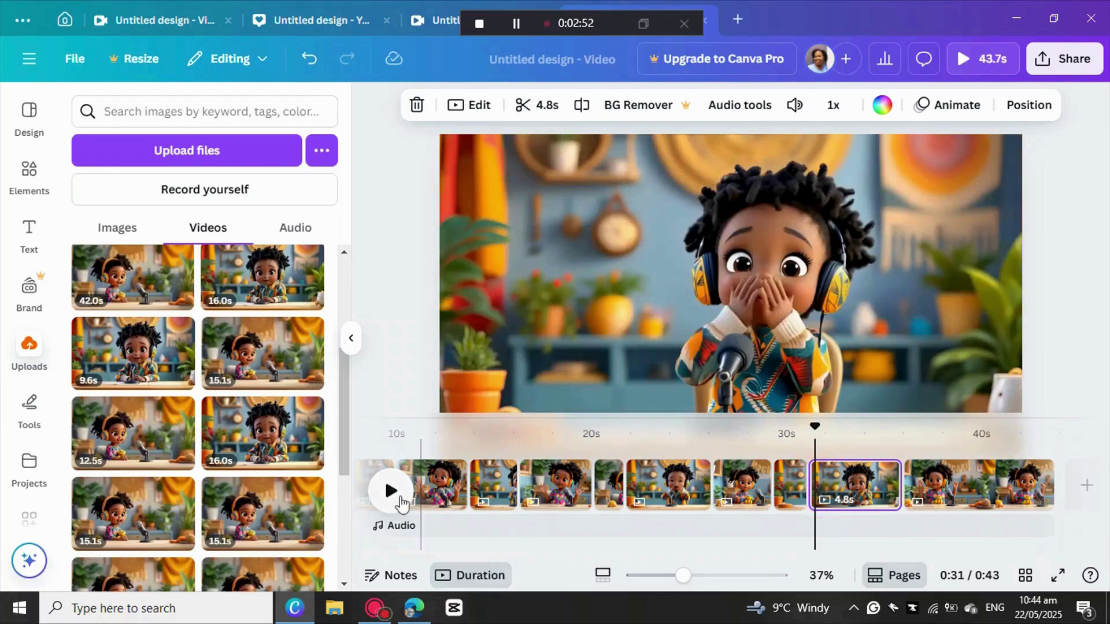
click(401, 500)
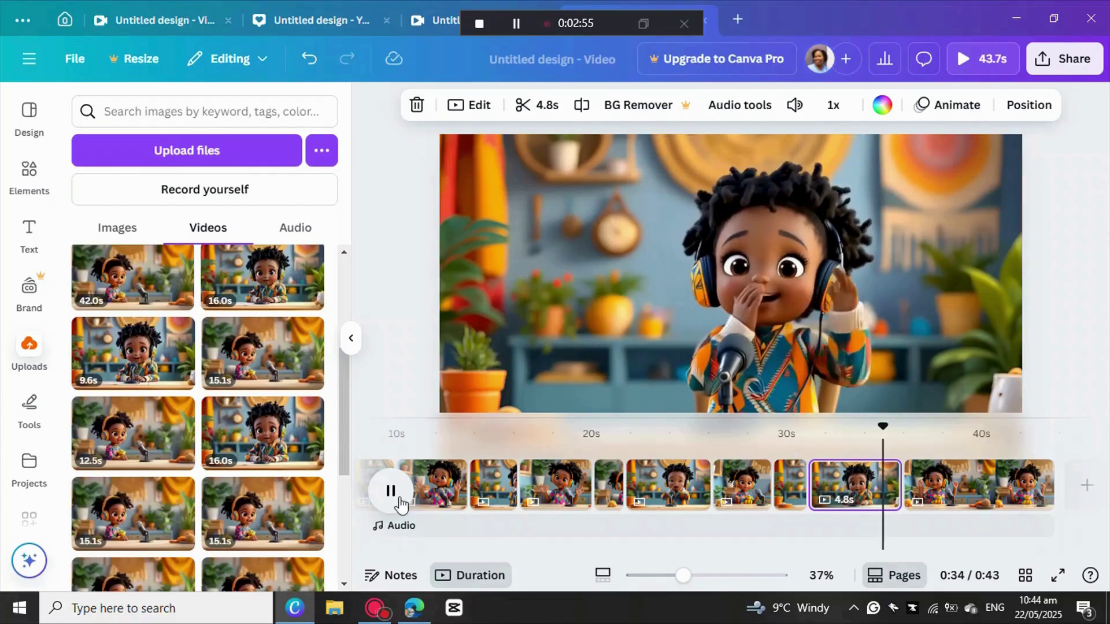
click(398, 496)
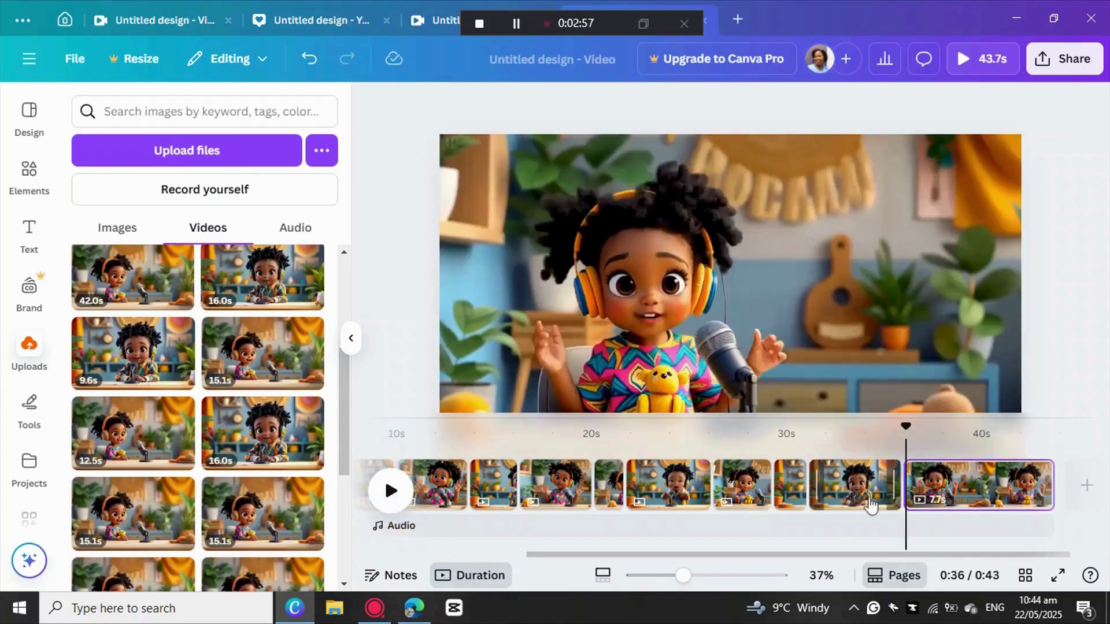
drag(865, 504, 1000, 490)
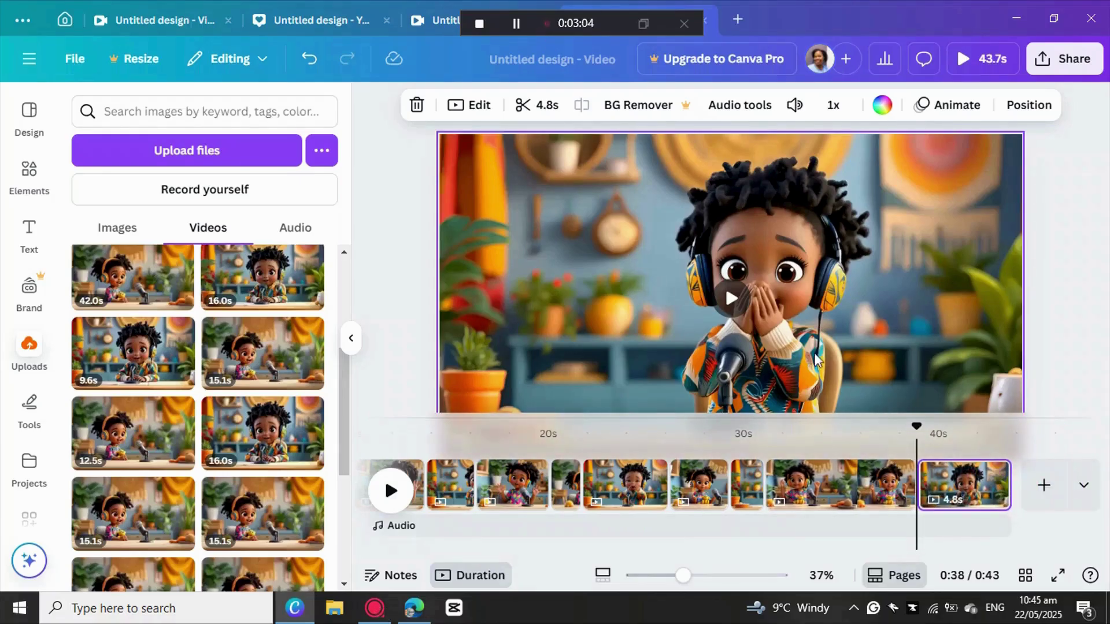